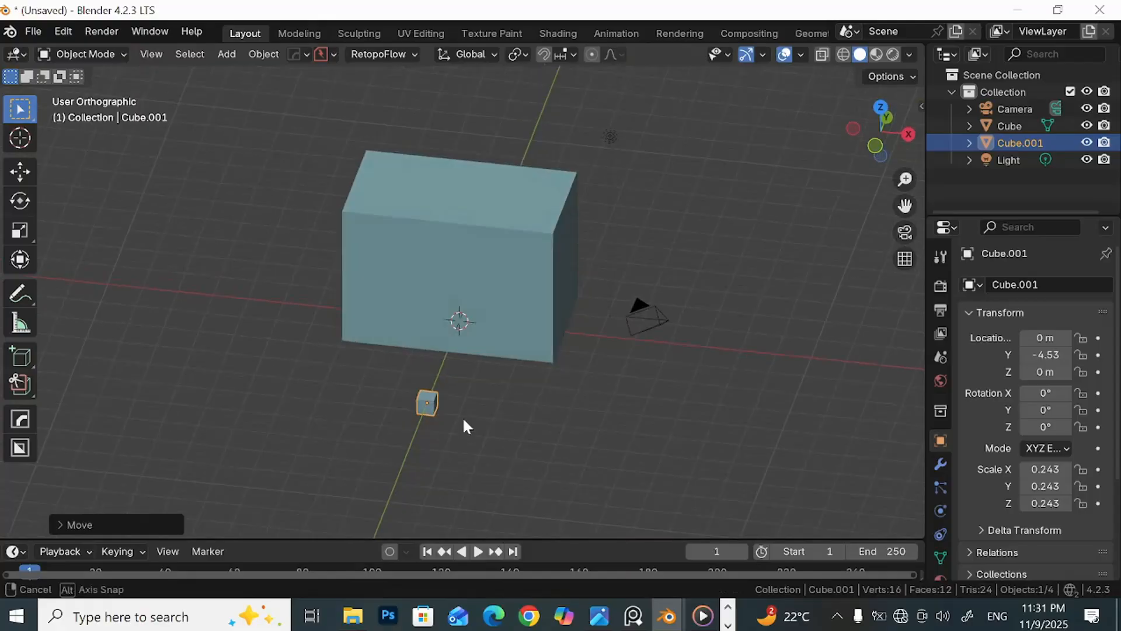
Step: Set the small cube's scale to 1.3 in X, 0.3 in Y and 0.3 in Z
key(n)
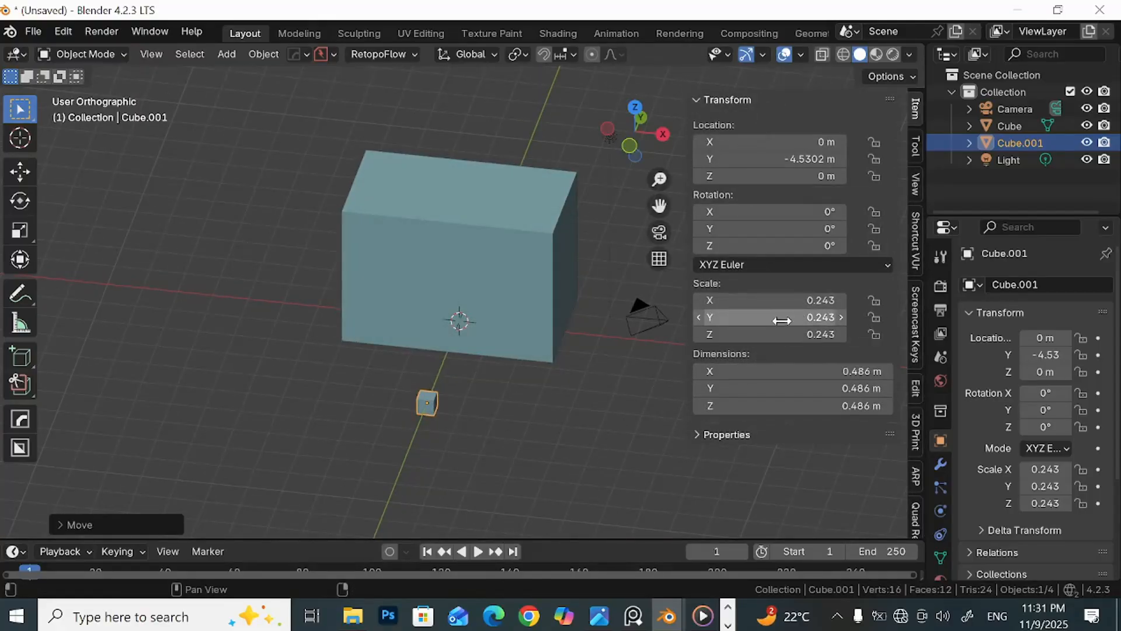
double_click(793, 300)
text(1)
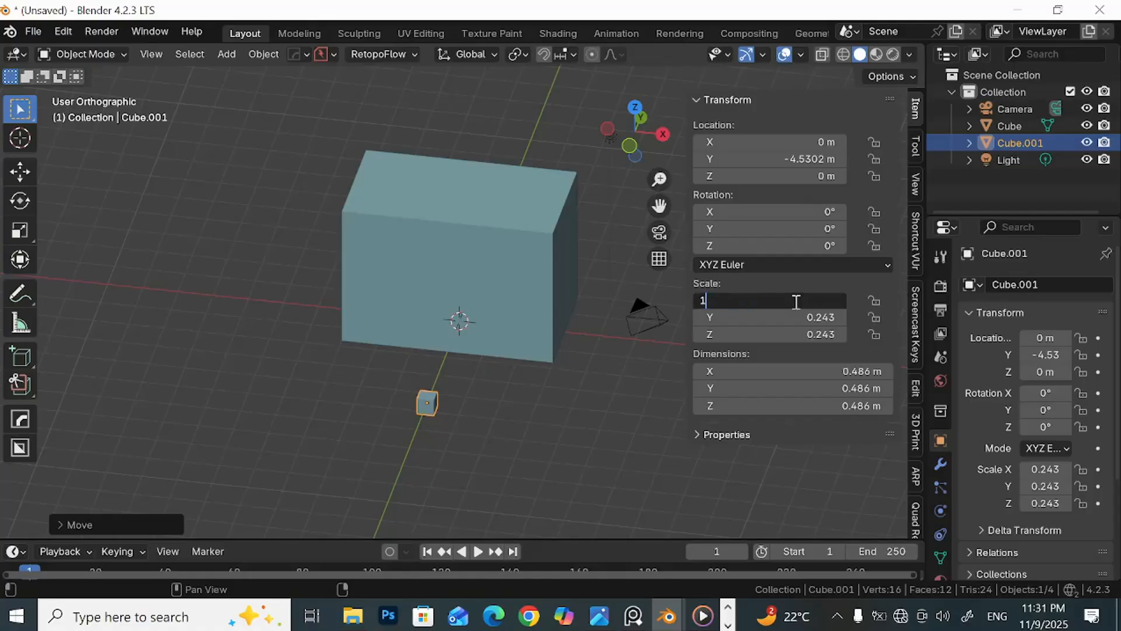
text(.3)
key(Return)
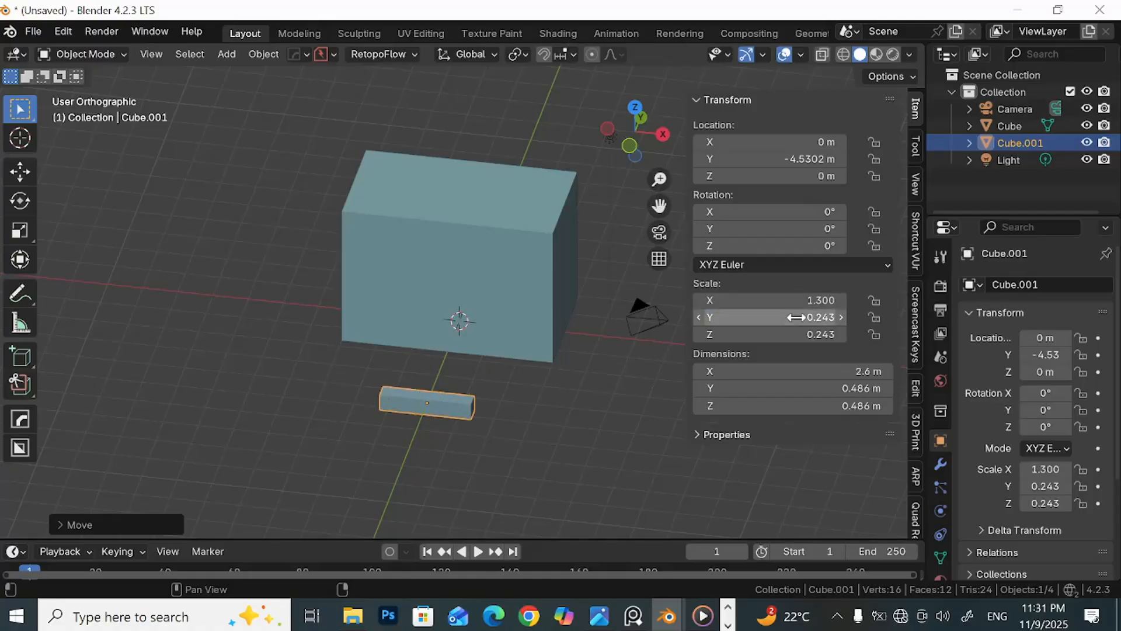
double_click(796, 317)
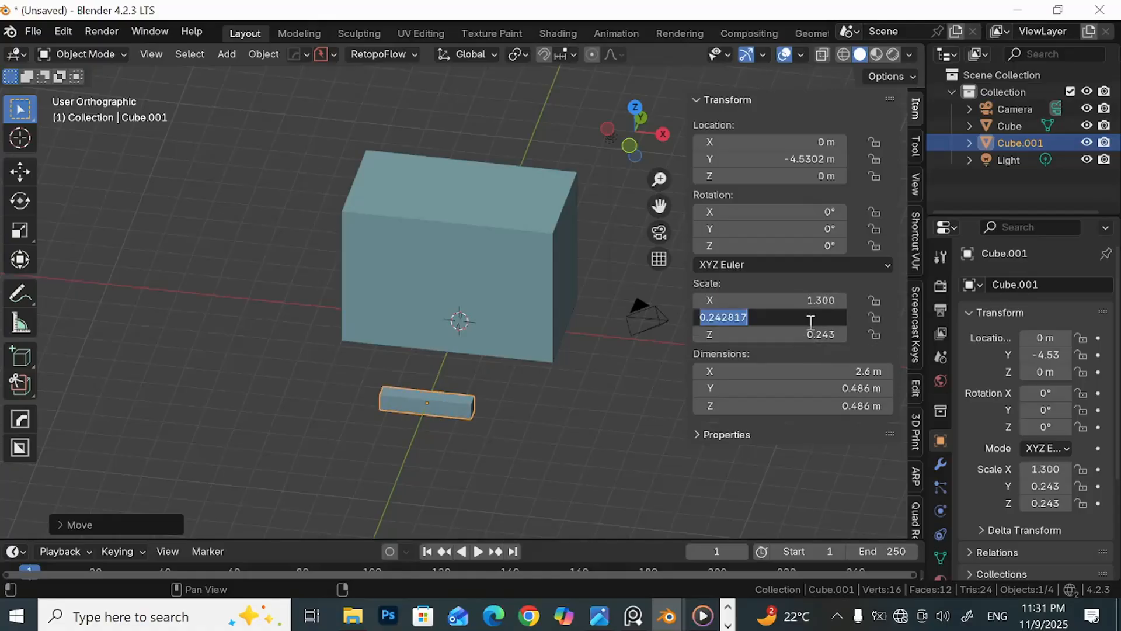
text(.3)
key(Return)
double_click(816, 335)
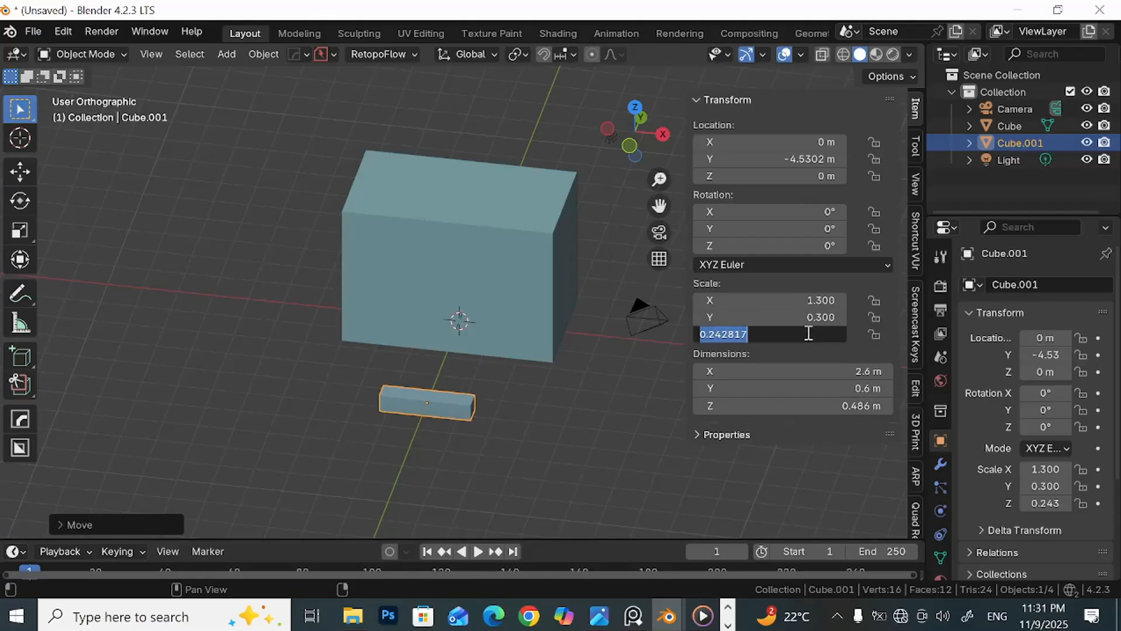
text(0.3)
key(Return)
Step: Set the stair block's Z scale to 0.25
middle_drag(502, 403, 364, 359)
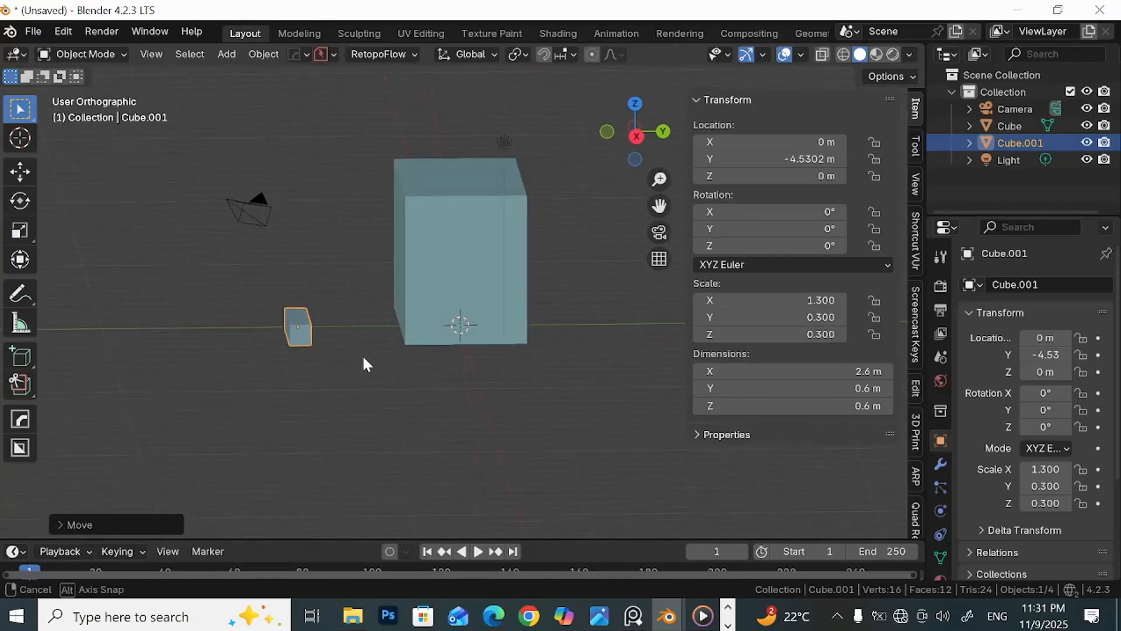
double_click(821, 316)
key(Return)
double_click(794, 334)
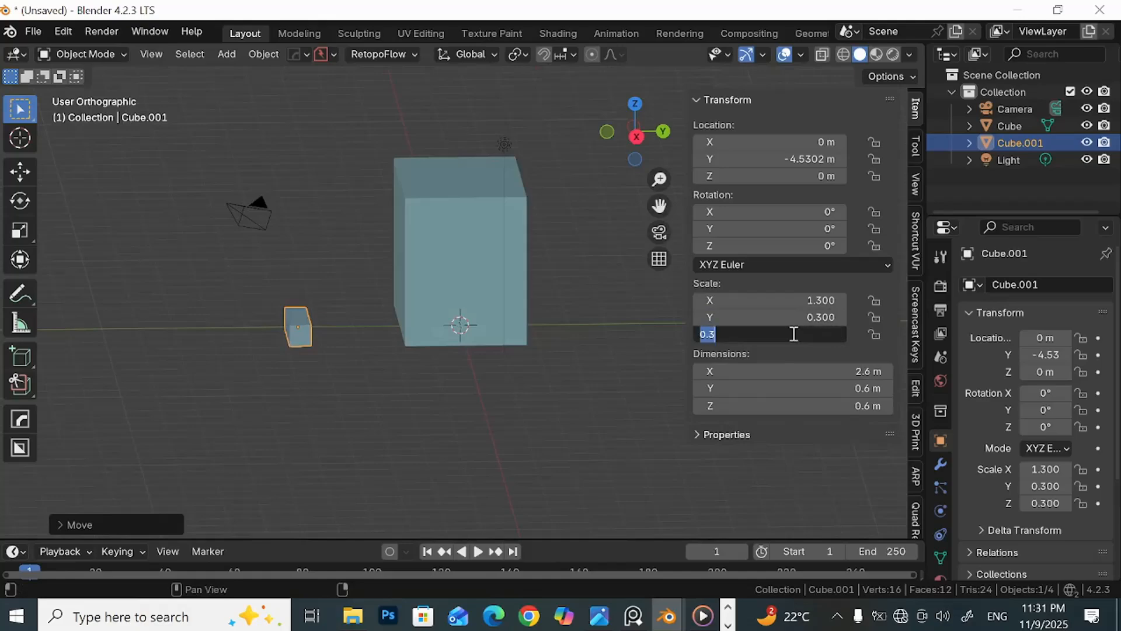
text(0.25)
key(Return)
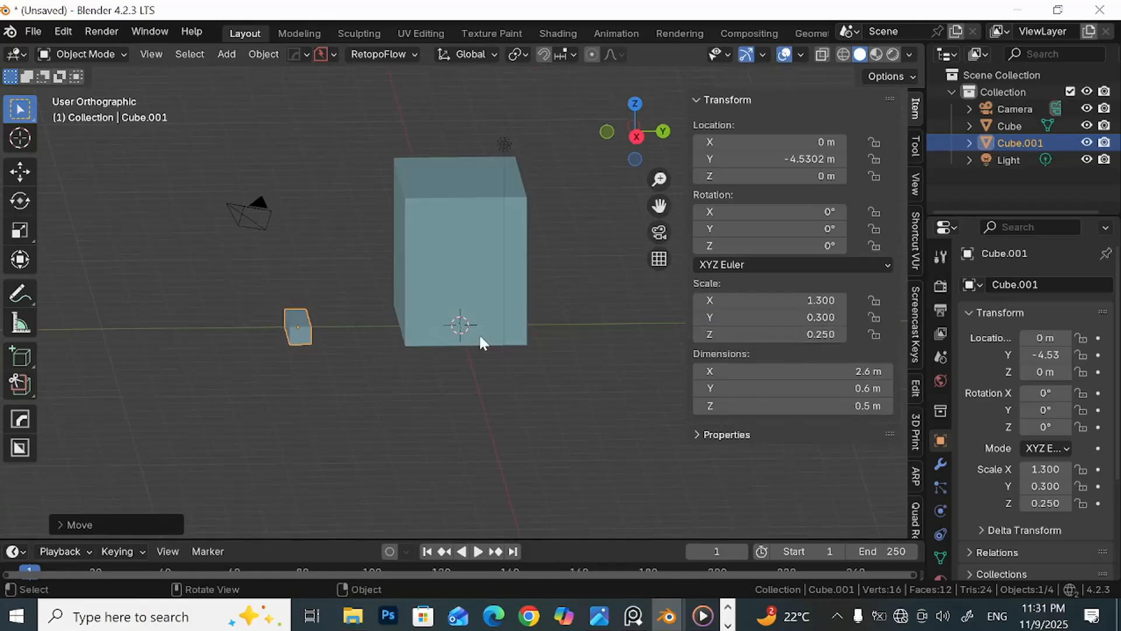
Step: Move the stair block along Y away from the large block, to about -7.79 m
middle_drag(476, 334, 321, 363)
key(g)
key(y)
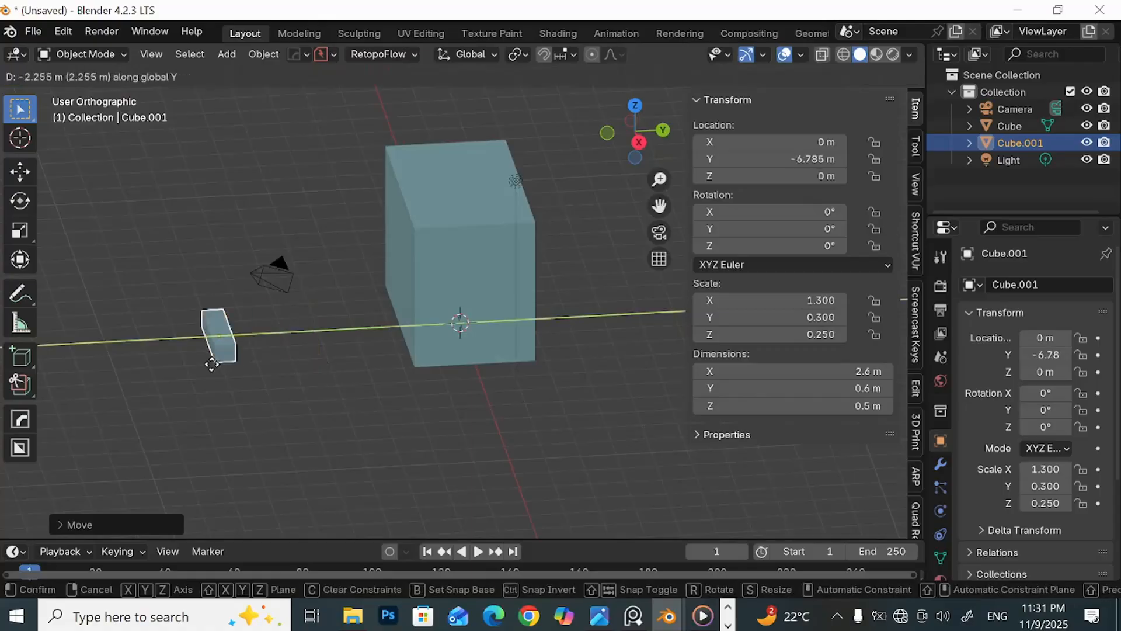
click(226, 353)
middle_drag(226, 350, 233, 335)
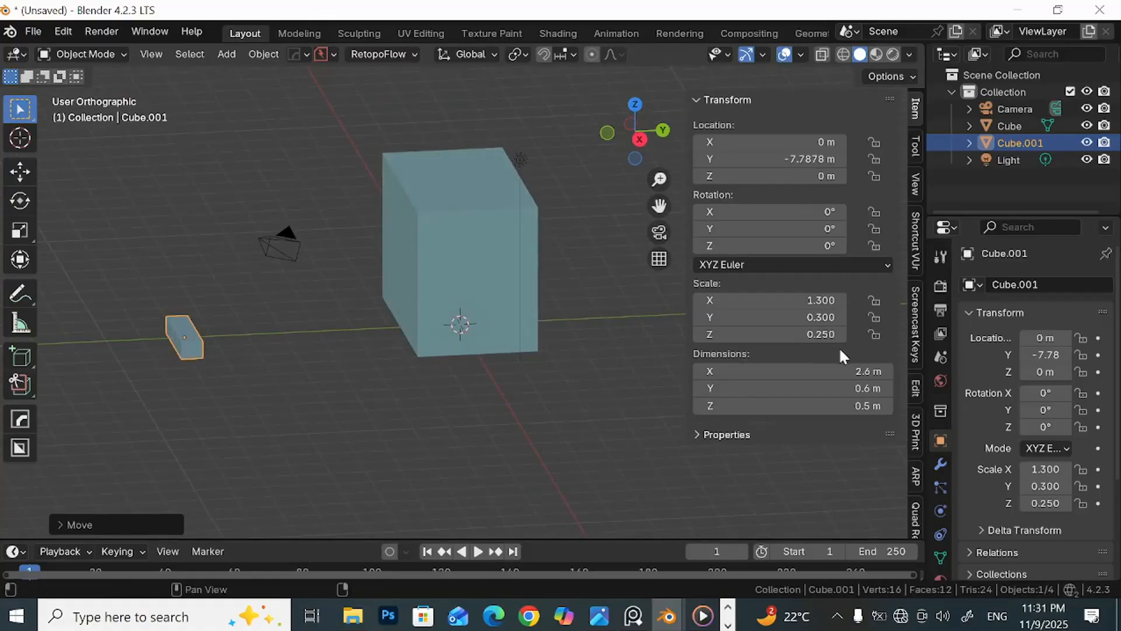
Step: Add an Array modifier to the stair block
click(939, 464)
click(1018, 283)
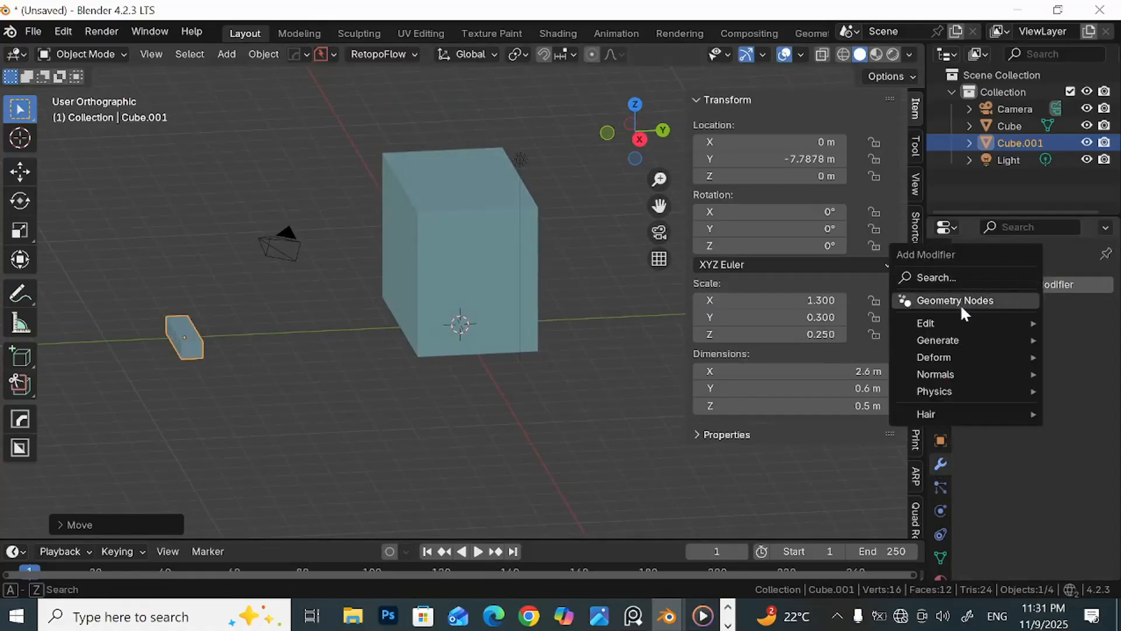
click(933, 271)
click(814, 304)
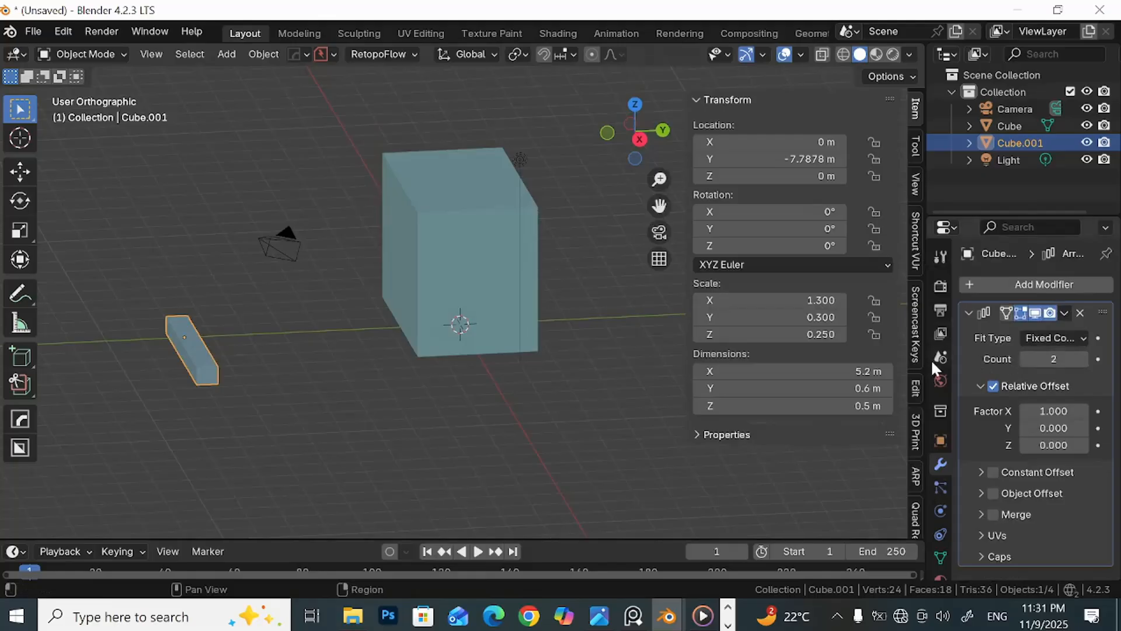
Step: Set the array's relative offset factors to X 0, Y 1 and Z 1 for a staircase layout
click(1058, 404)
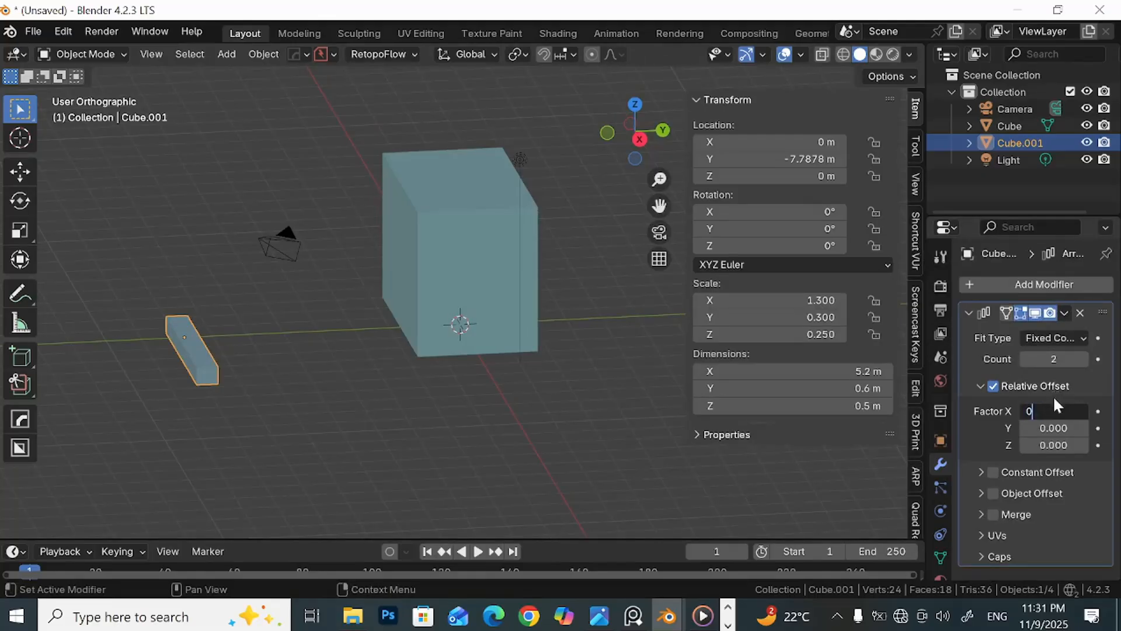
text(0)
key(Return)
click(1053, 445)
key(Return)
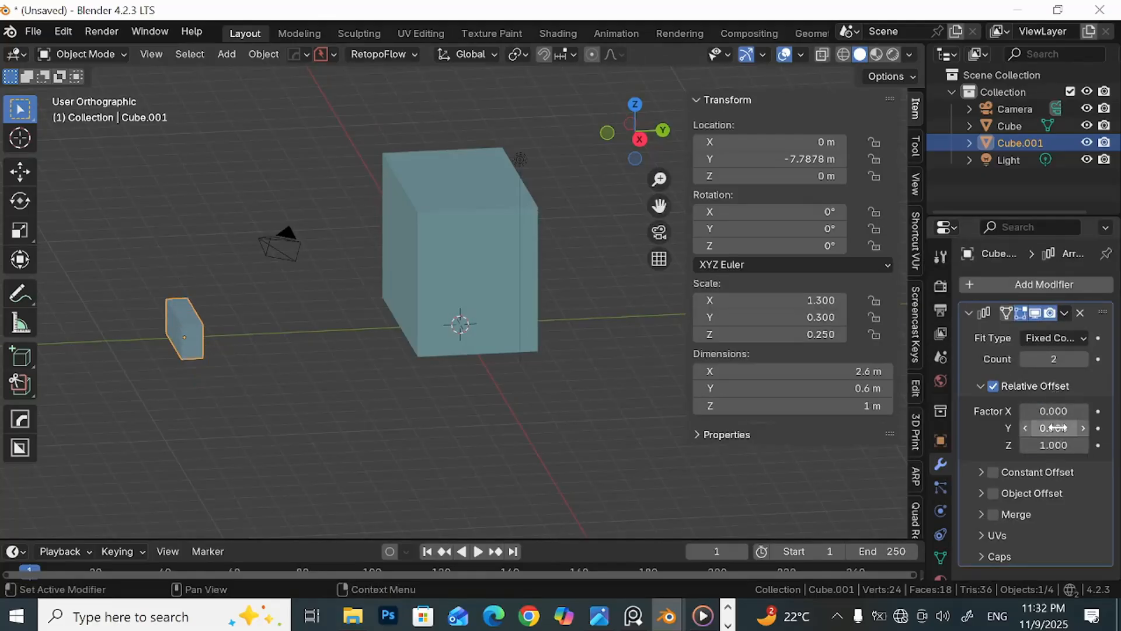
click(1053, 428)
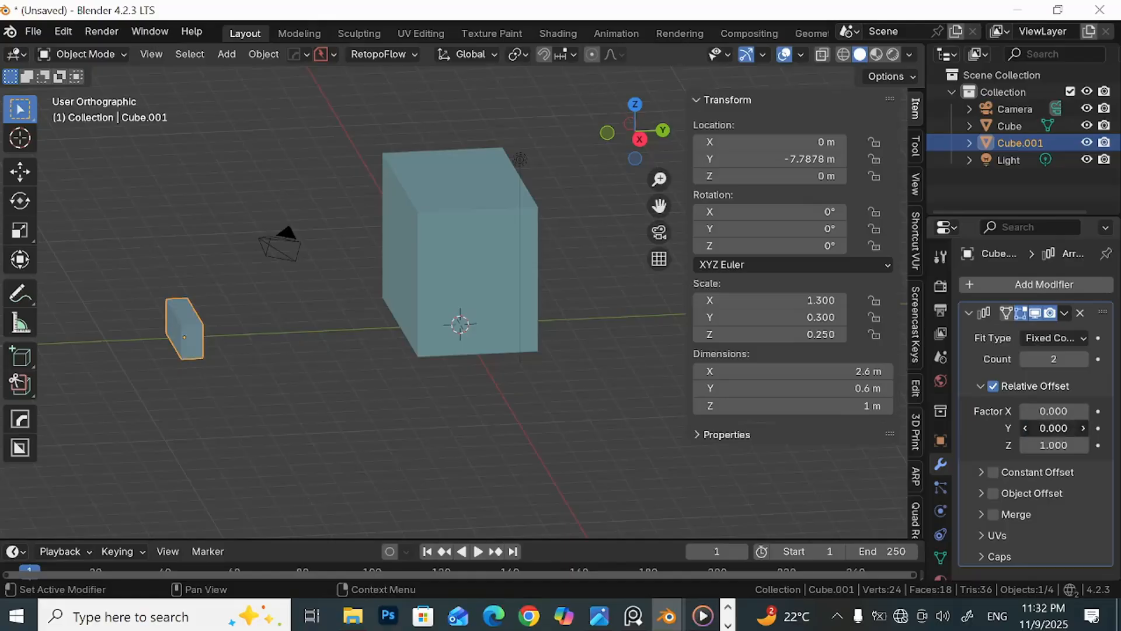
text(1)
key(Return)
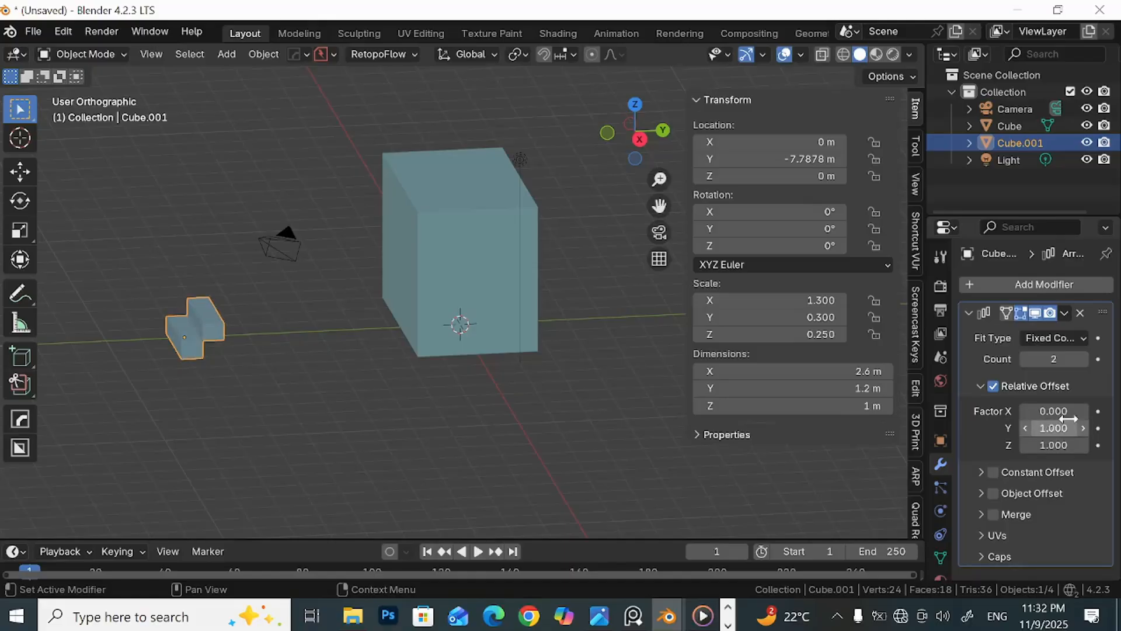
Step: Increase the array count to 9 steps
click(1082, 358)
click(1082, 359)
click(1082, 359)
click(1082, 359)
click(1082, 359)
click(1081, 359)
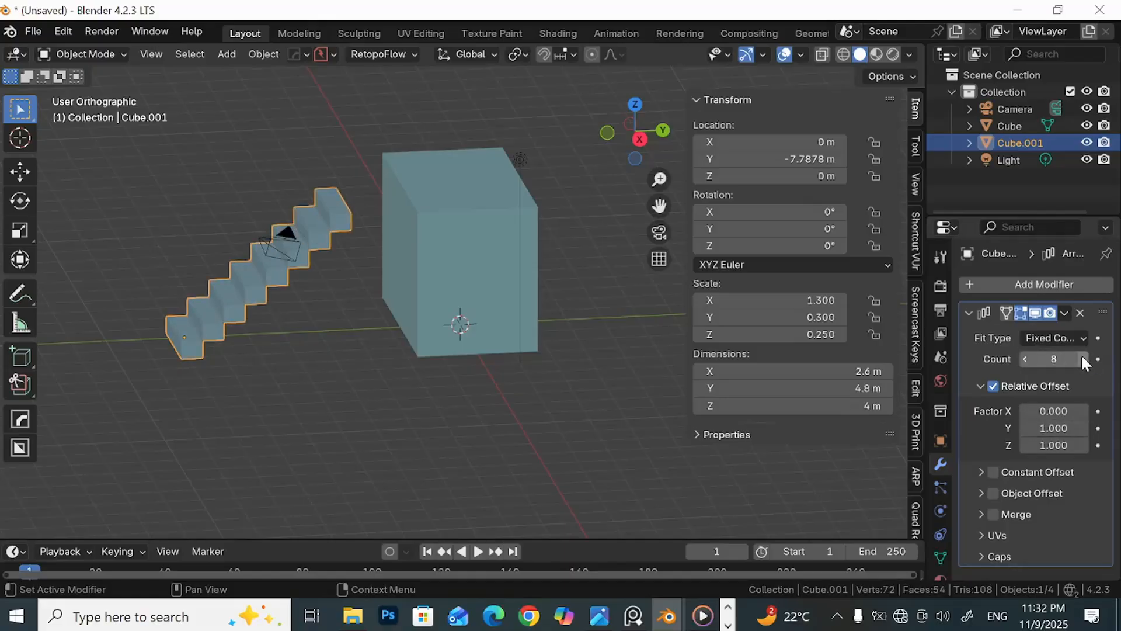
click(1082, 359)
Step: Move the staircase along Y to about -6.82 m, with its top step against the large block
middle_drag(531, 351, 560, 377)
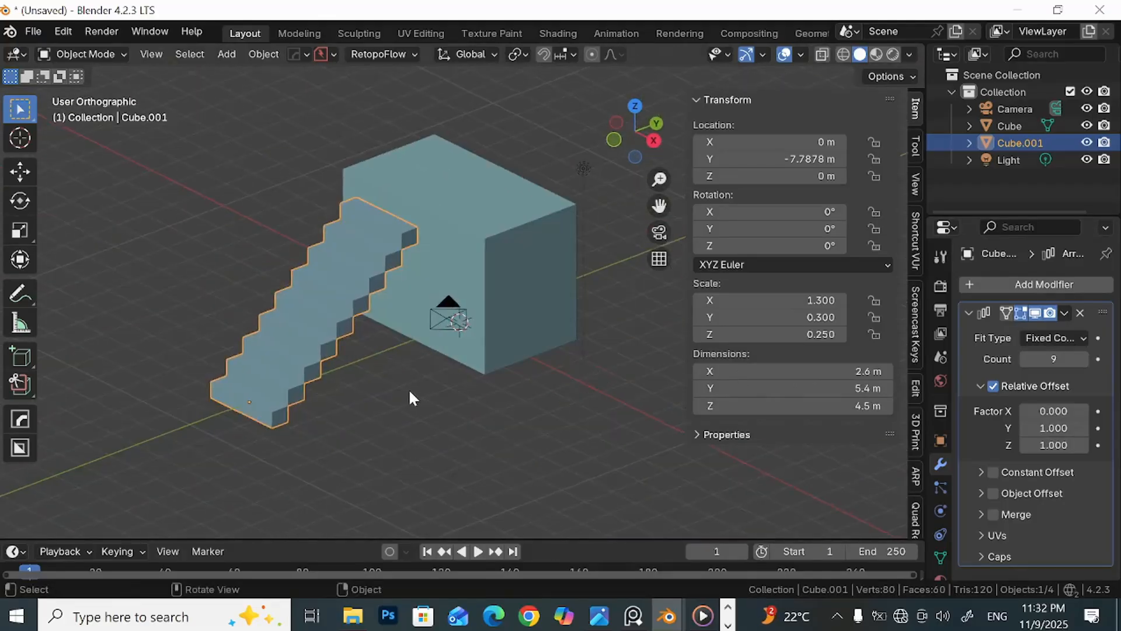
key(g)
key(y)
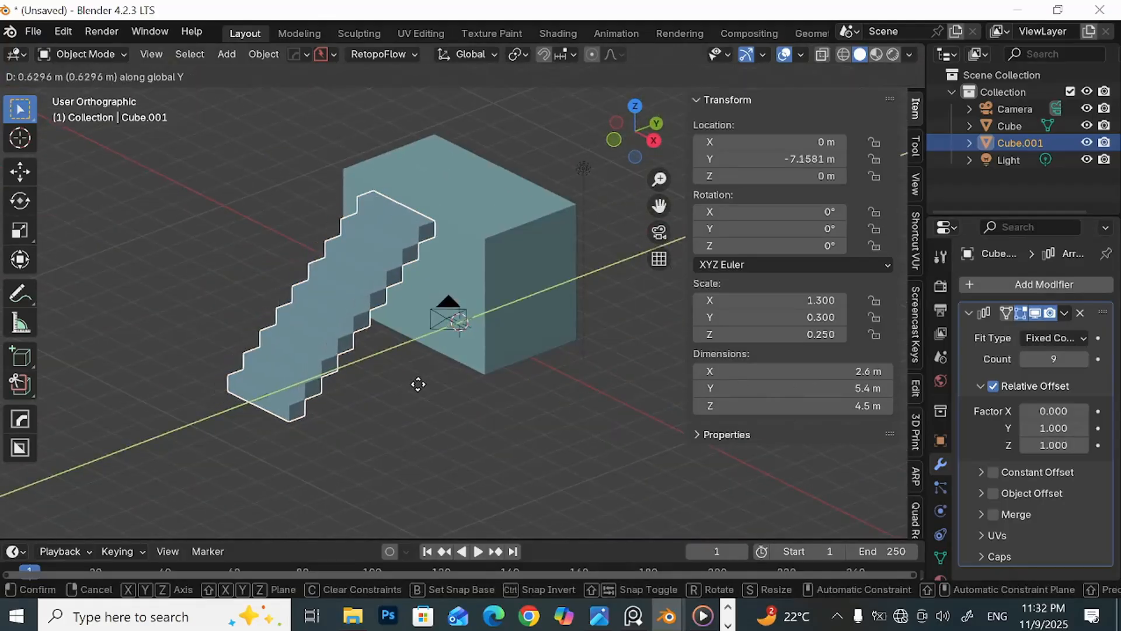
click(422, 383)
key(KP_3)
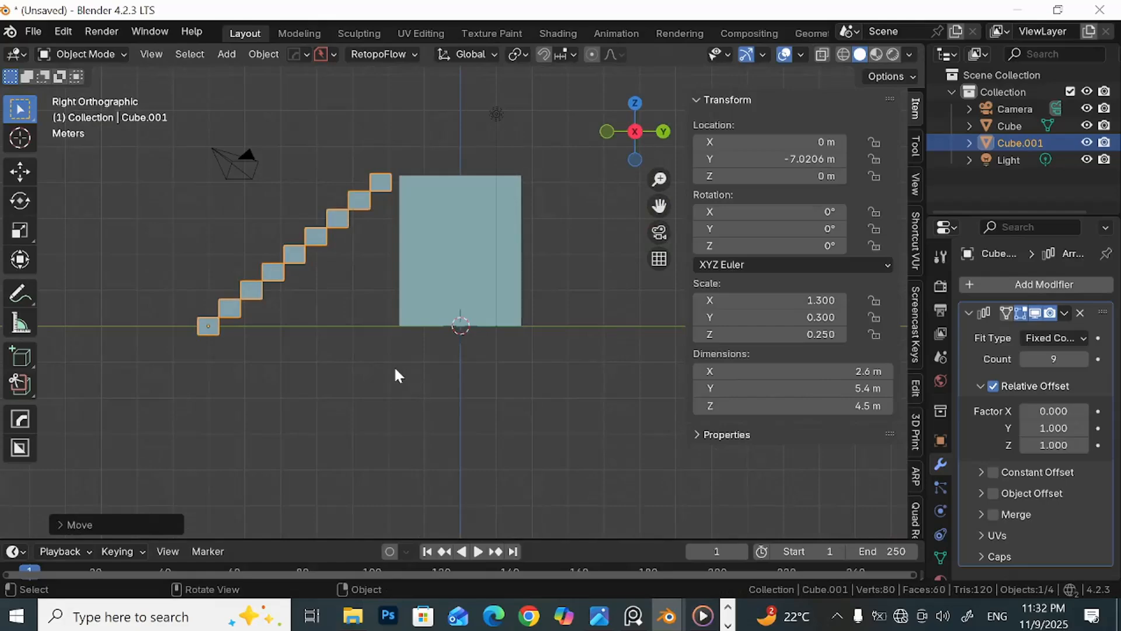
key(g)
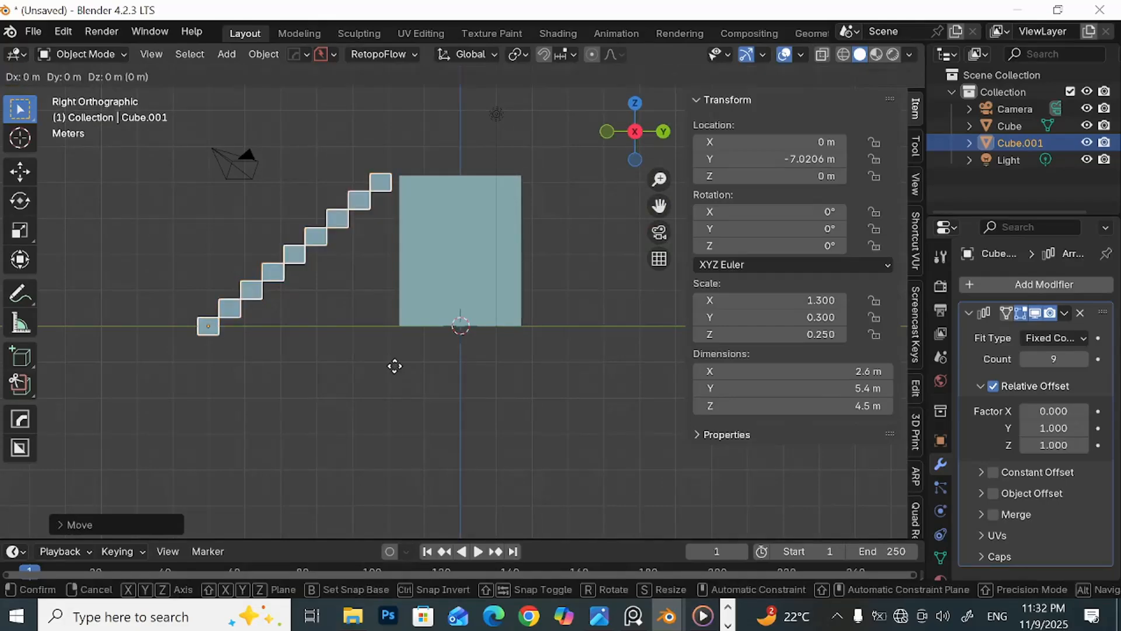
key(y)
click(402, 366)
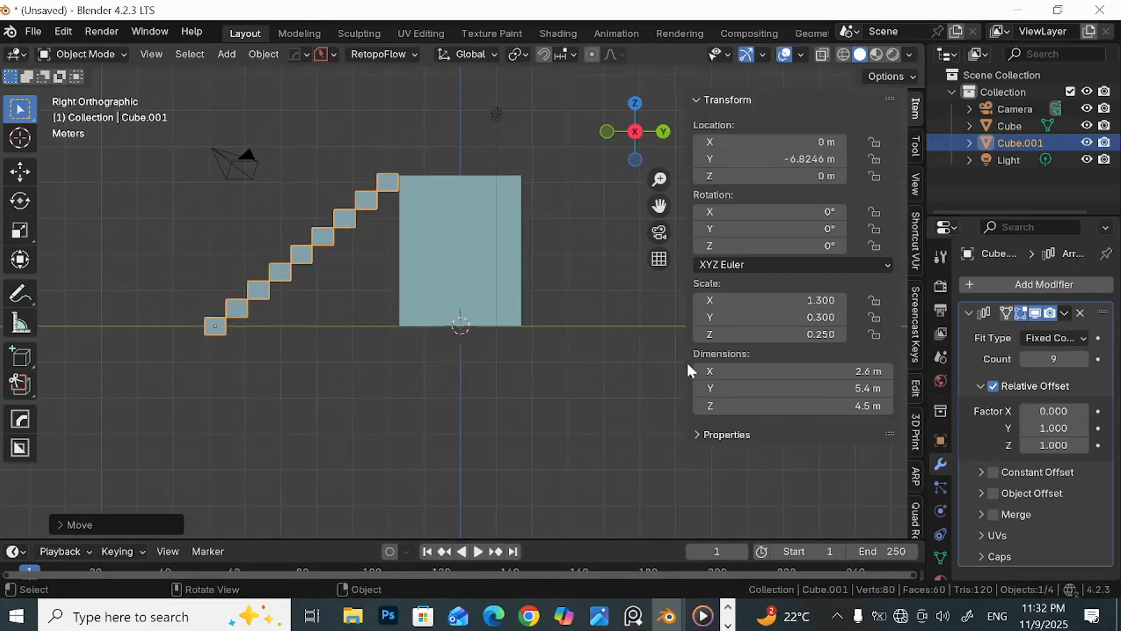
Step: Reduce the array count to 8 and move the staircase along Y to about -6.22 m, against the large block
click(1026, 358)
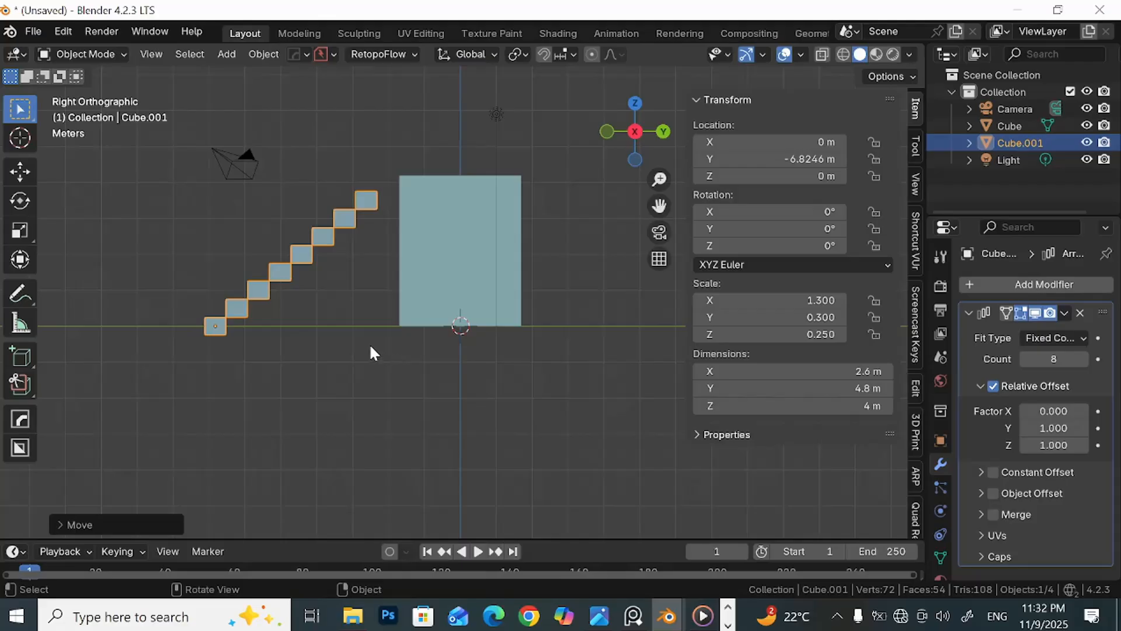
key(g)
key(y)
click(390, 342)
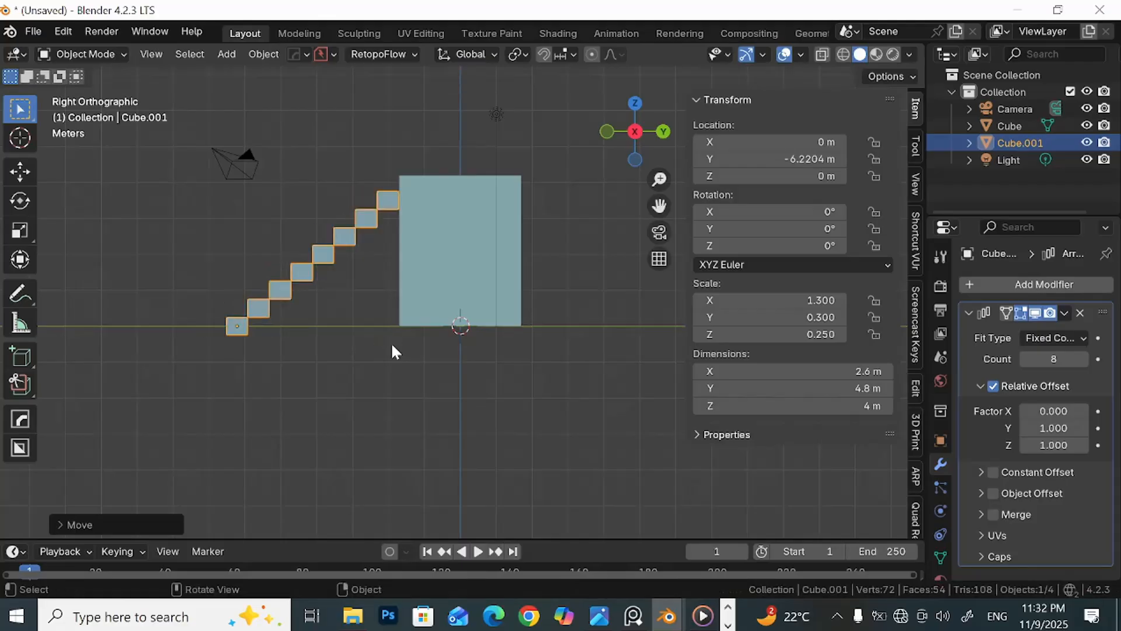
Step: Raise the staircase along Z by about 0.26 m so its lowest step rests on the ground line
key(g)
key(z)
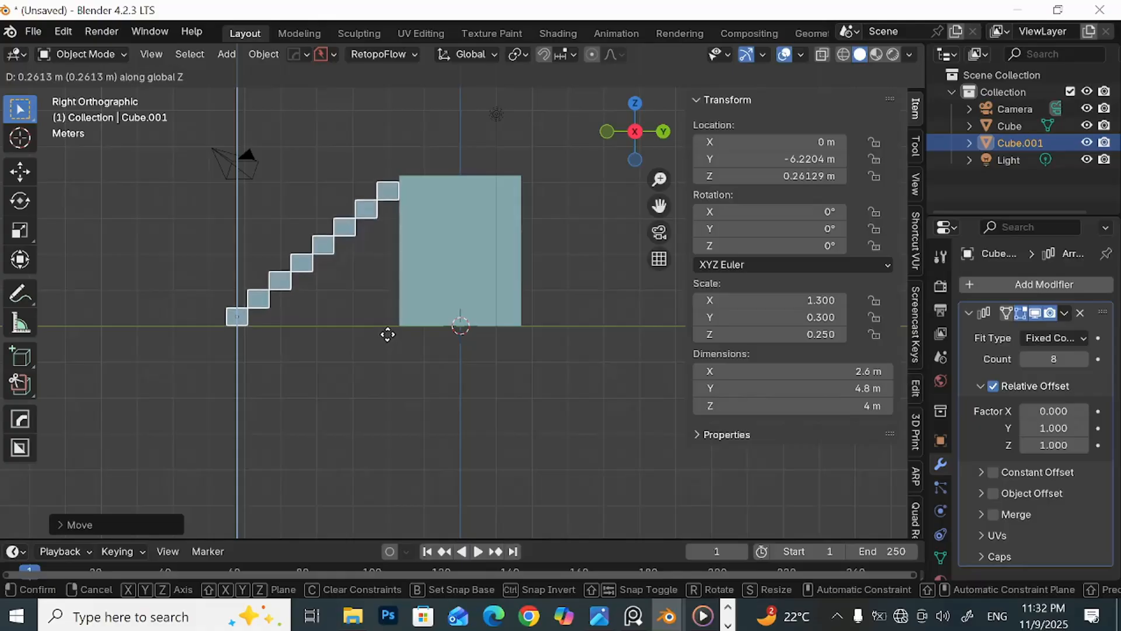
click(387, 335)
Step: Move the staircase along X to about 1.67 m, aligning its outer side with the large block's +X side
middle_drag(387, 333, 584, 359)
key(KP_3)
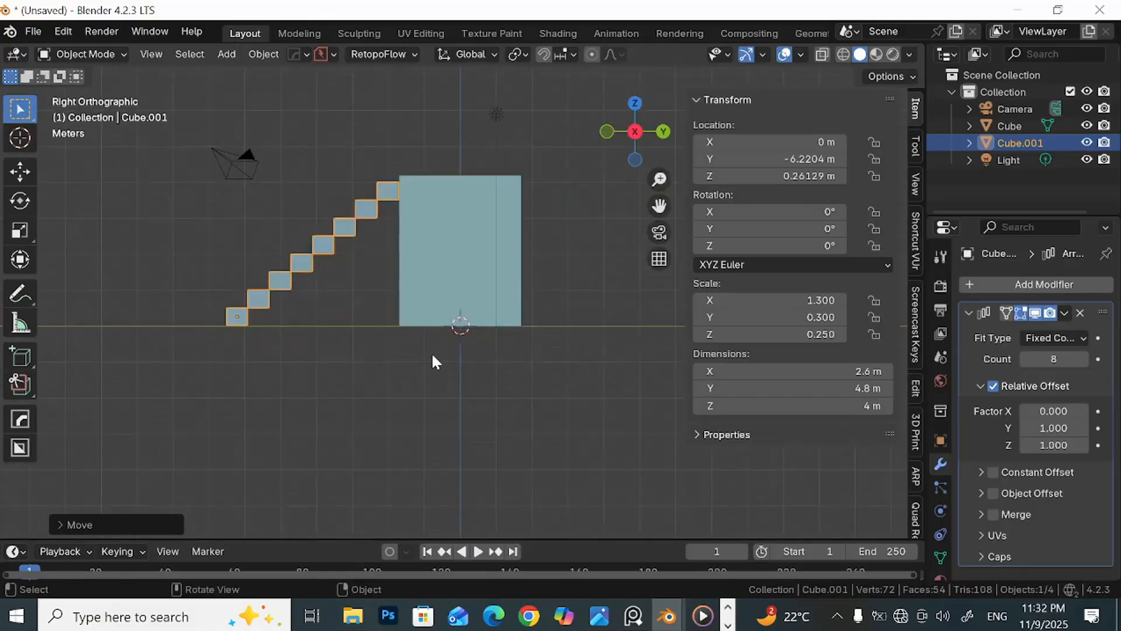
key(KP_1)
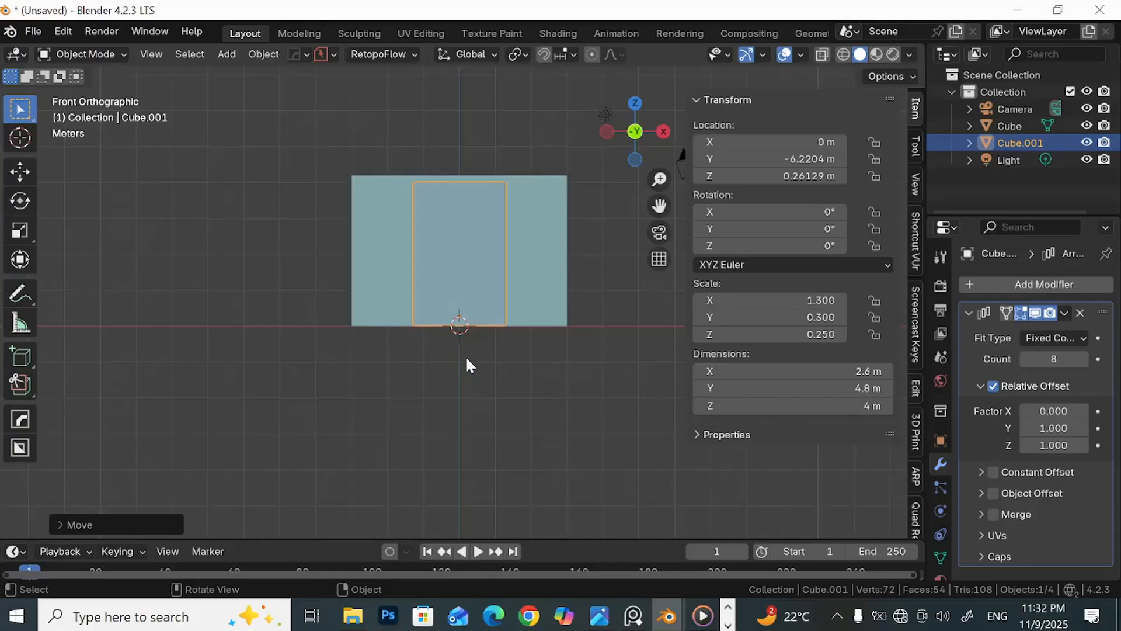
key(g)
key(x)
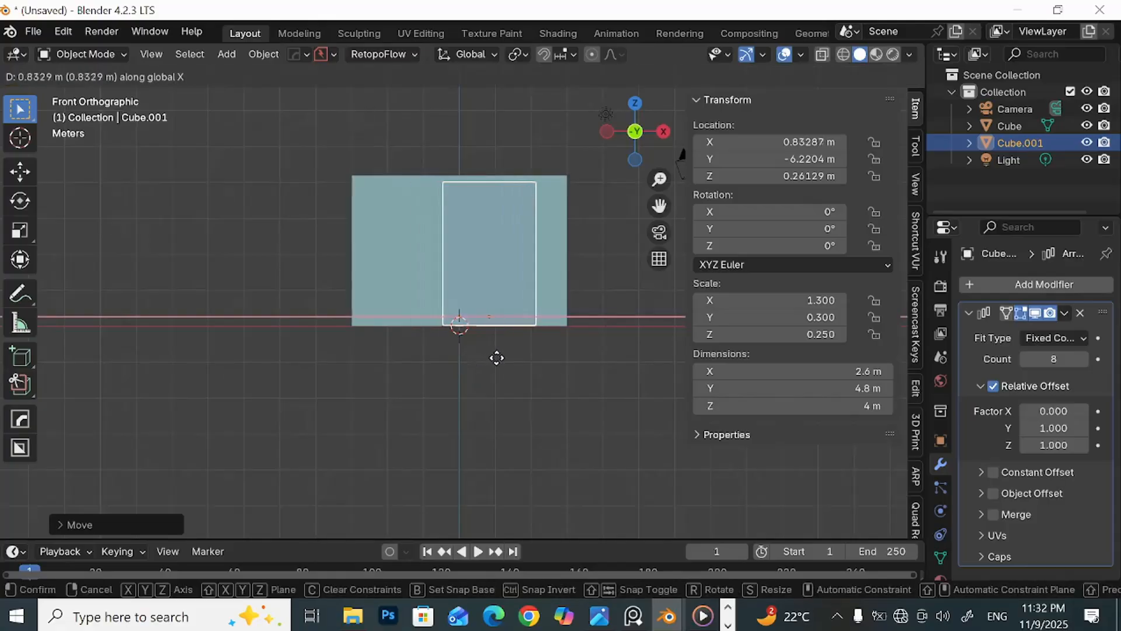
click(526, 358)
Step: Place the 3D cursor on top of the lowest step, near its outer +X end
middle_drag(526, 359, 384, 446)
shift+right_click(357, 443)
key(KP_7)
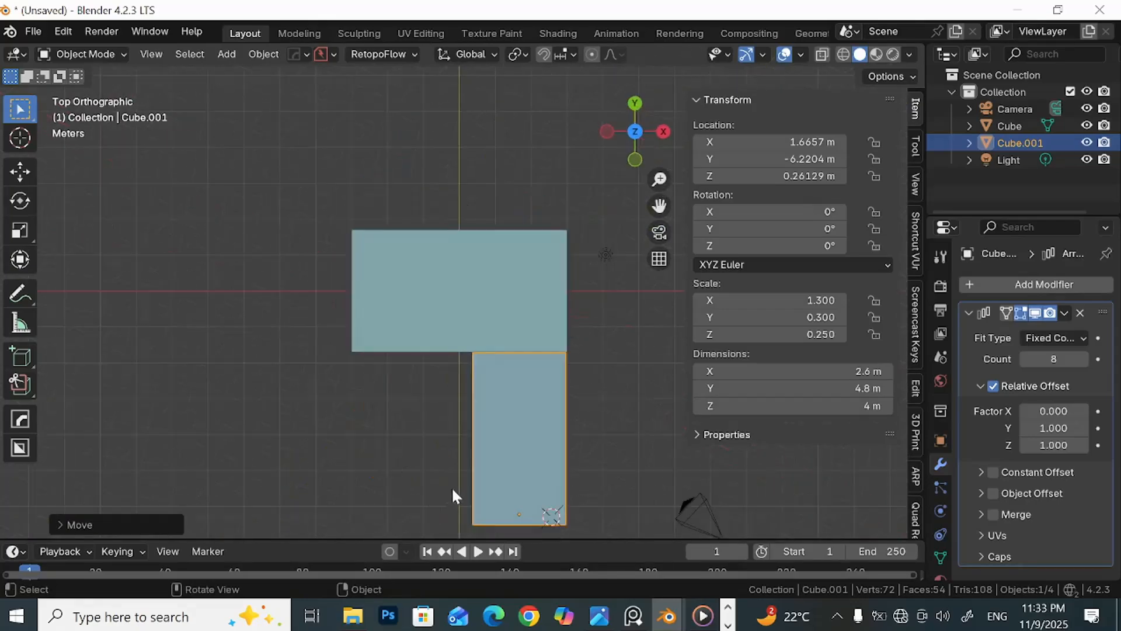
shift+right_click(536, 478)
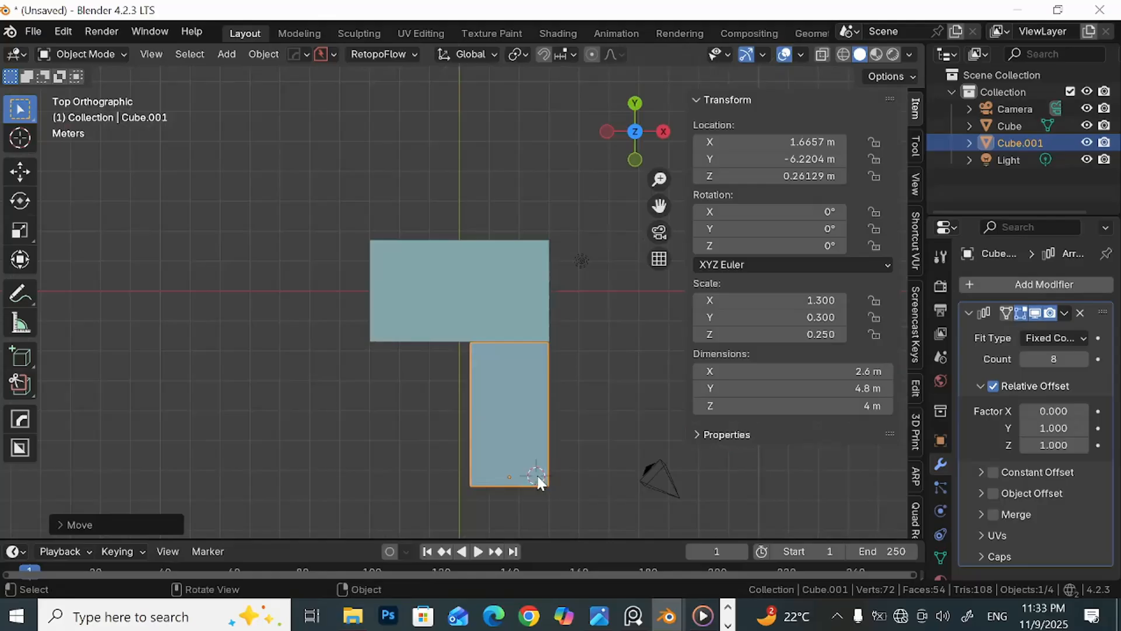
middle_drag(537, 478, 358, 436)
Step: Add a cube at the 3D cursor and scale it down uniformly to about 0.23
key(shift+a)
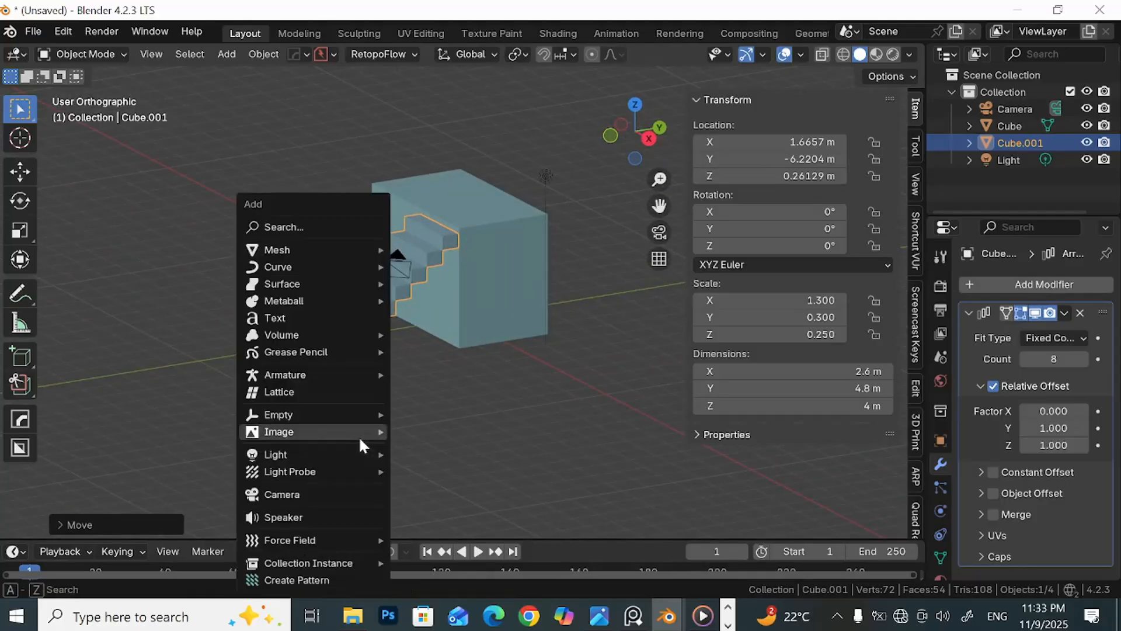
mouse_move(362, 250)
click(443, 281)
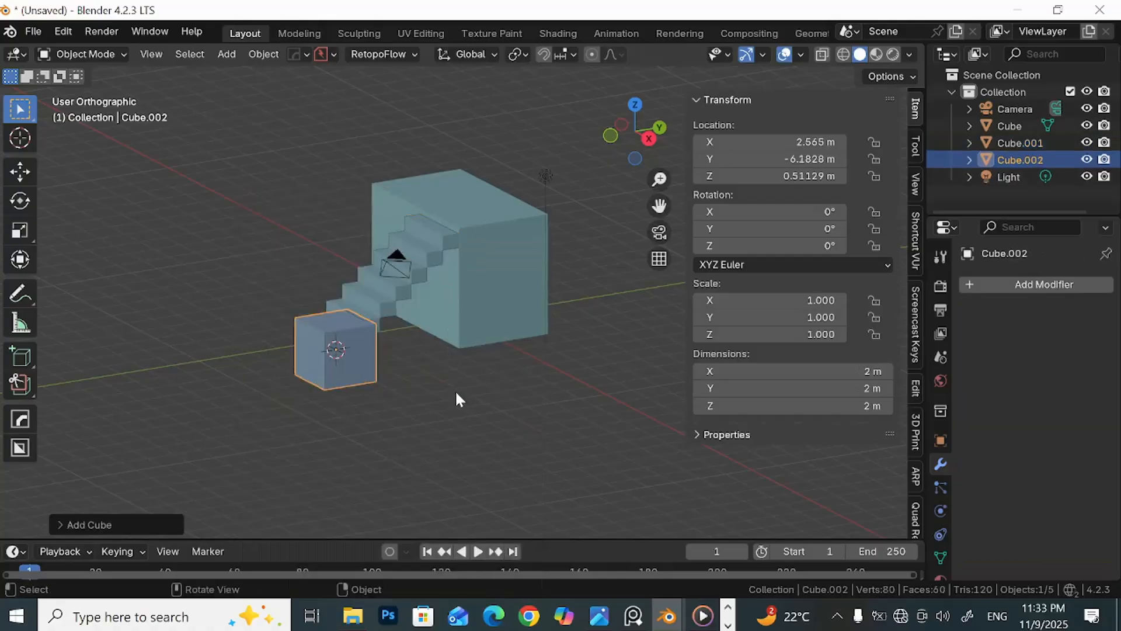
key(s)
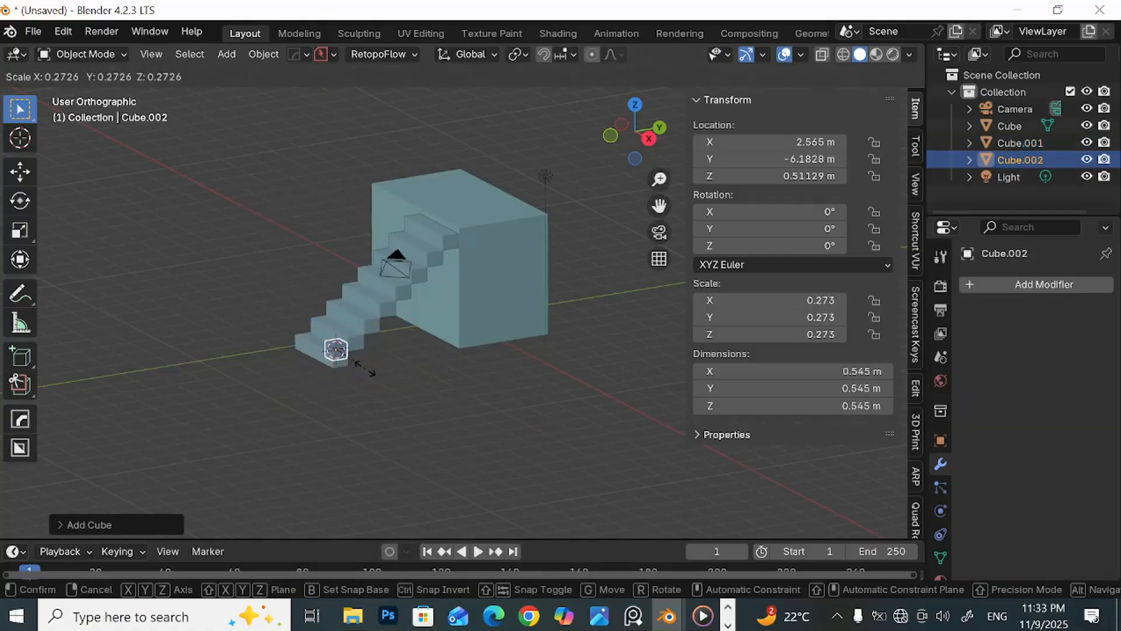
click(366, 374)
middle_drag(366, 378, 457, 383)
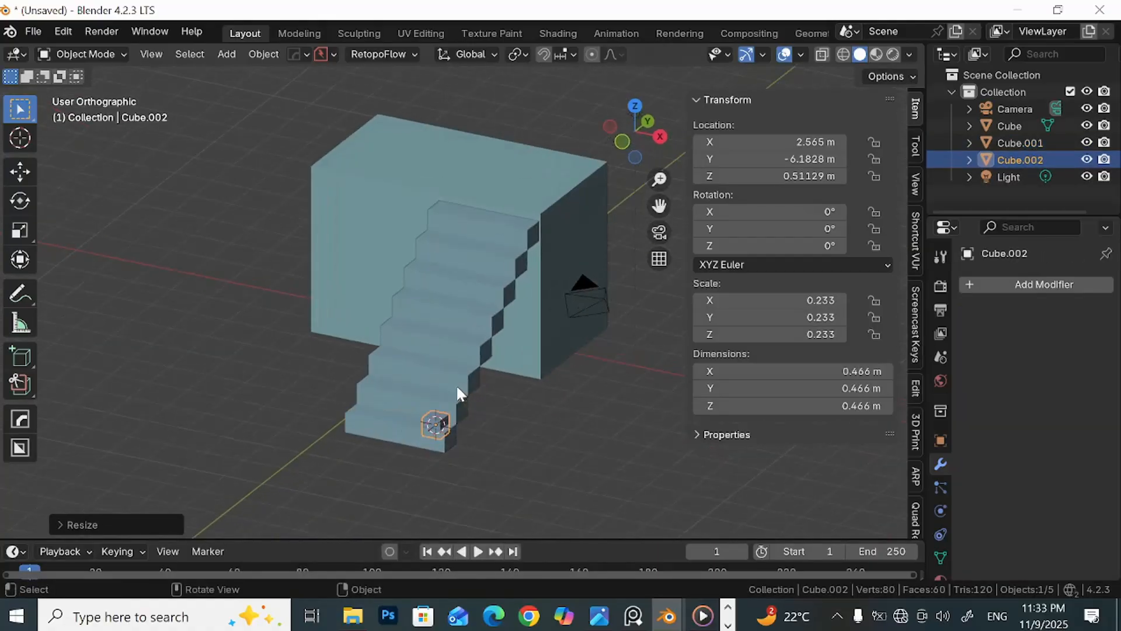
key(KP_3)
scroll(456, 384, up, 1)
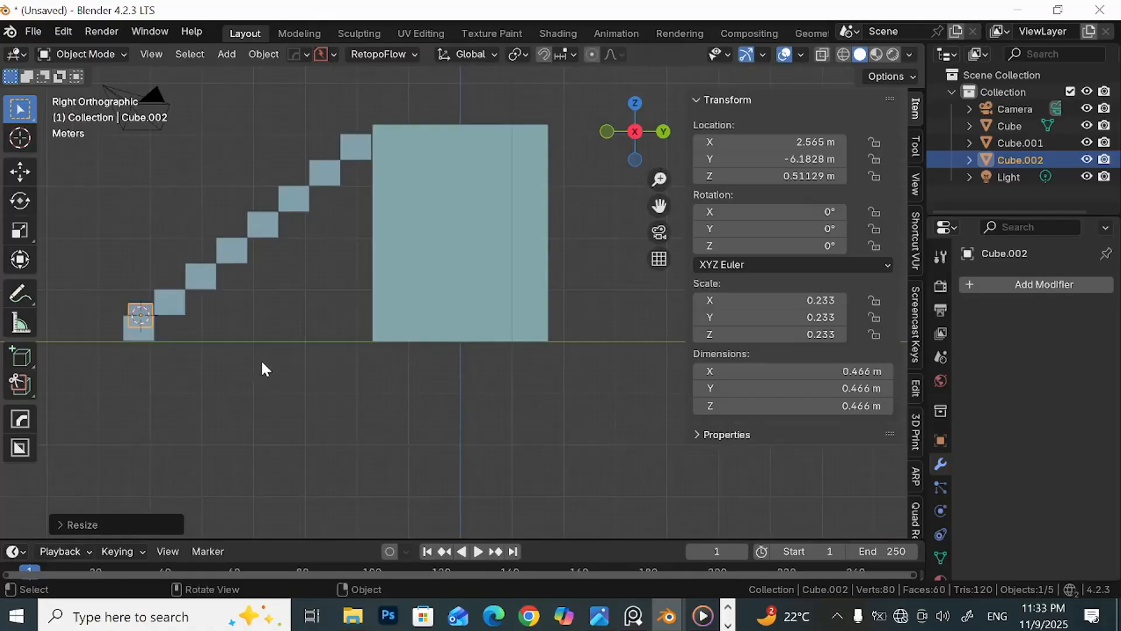
Step: Scale the small cube on the lowest step down uniformly to about 0.138
key(s)
click(223, 352)
key(s)
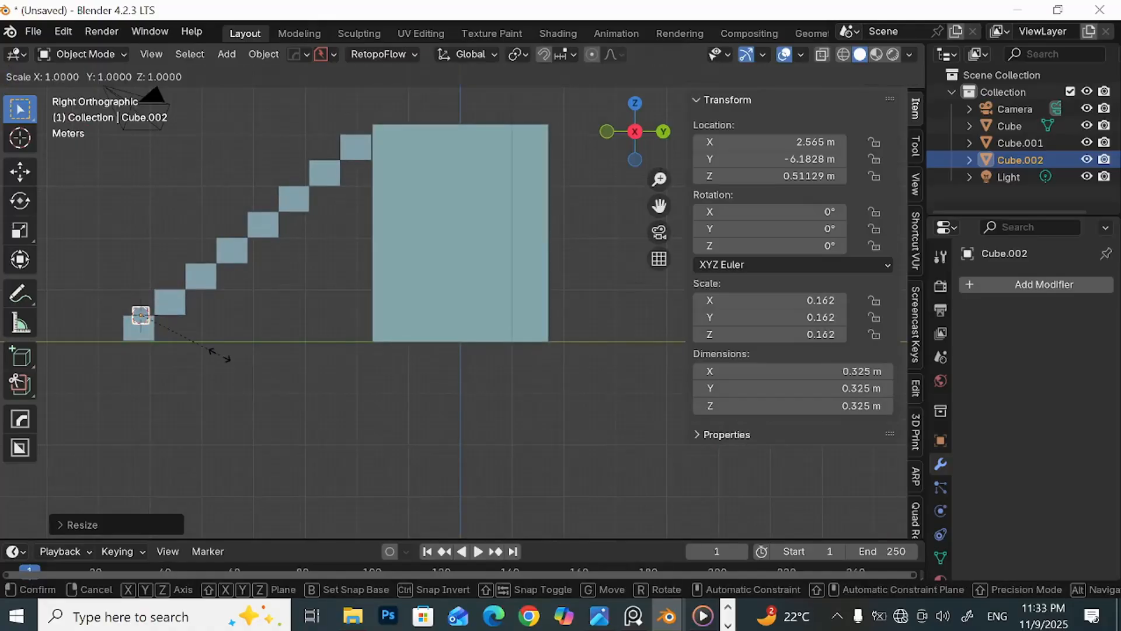
click(215, 352)
Step: Move the small cube to about Y -6.21 m and Z 0.64 m so it sits on top of the lowest step
key(g)
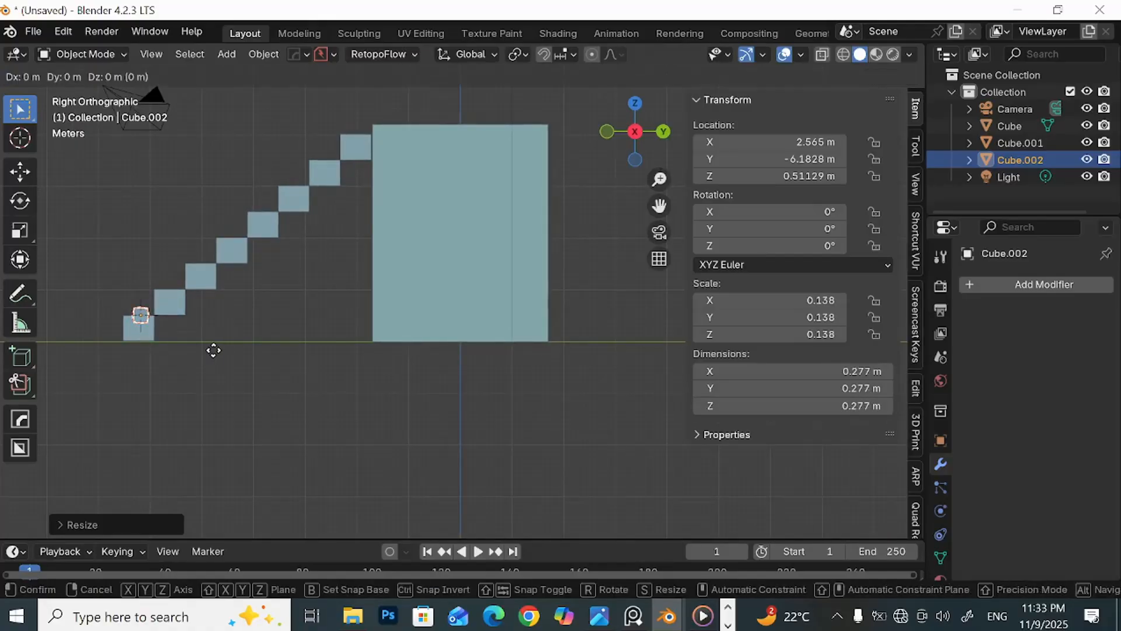
click(212, 351)
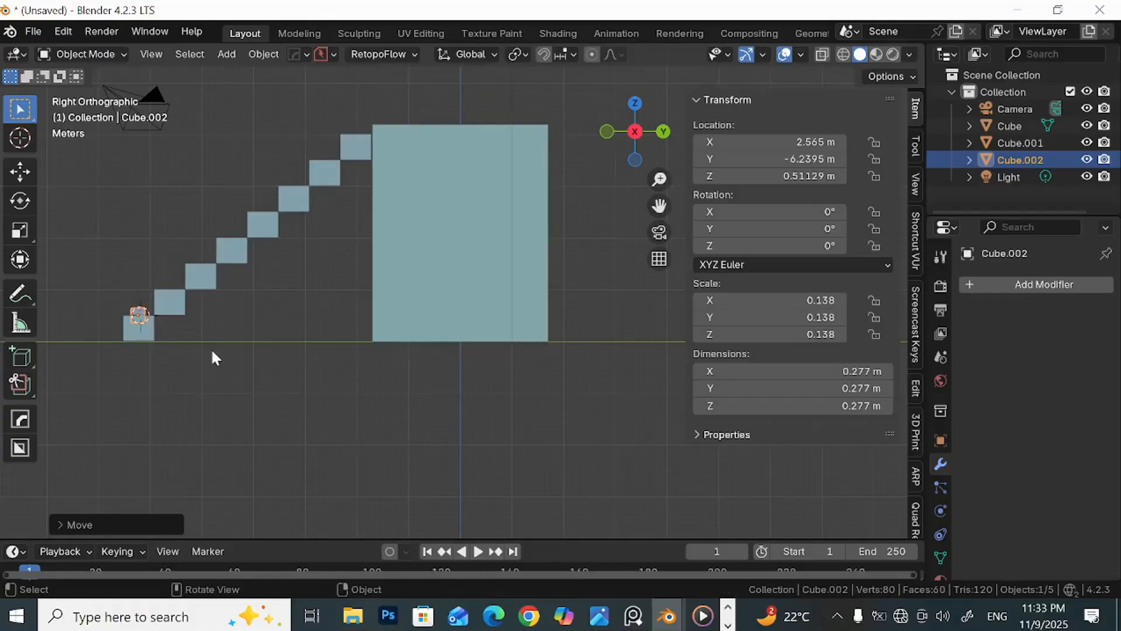
key(g)
click(214, 344)
click(213, 341)
Step: Move the small cube along X to about 2.84 m, close to the outer +X edge of the lowest step
middle_drag(213, 341, 624, 510)
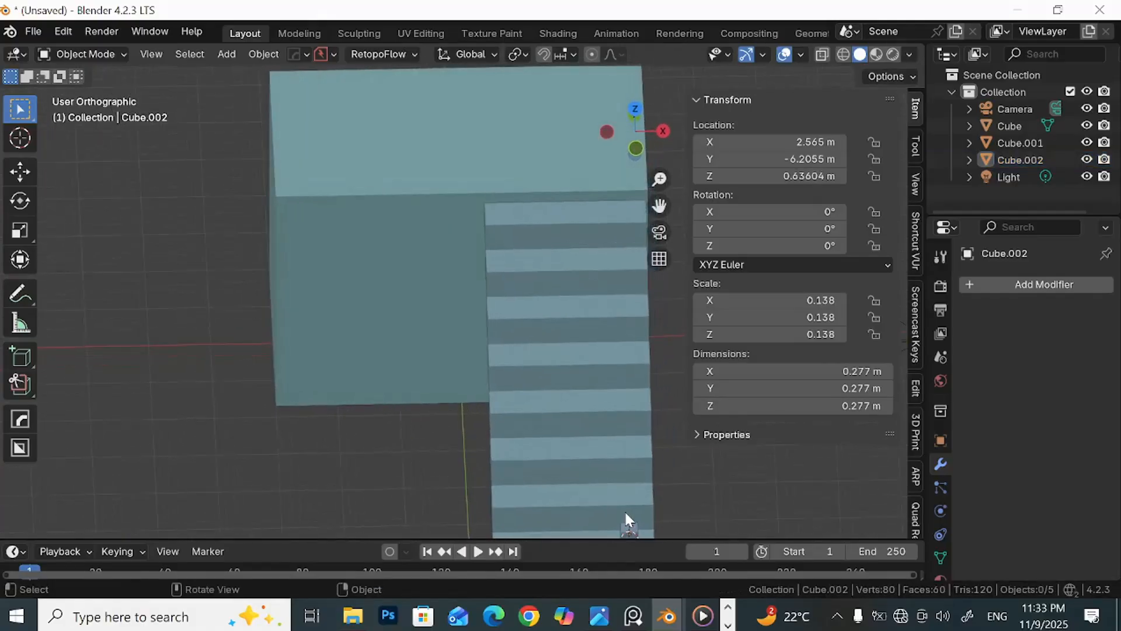
key(KP_7)
scroll(611, 488, down, 4)
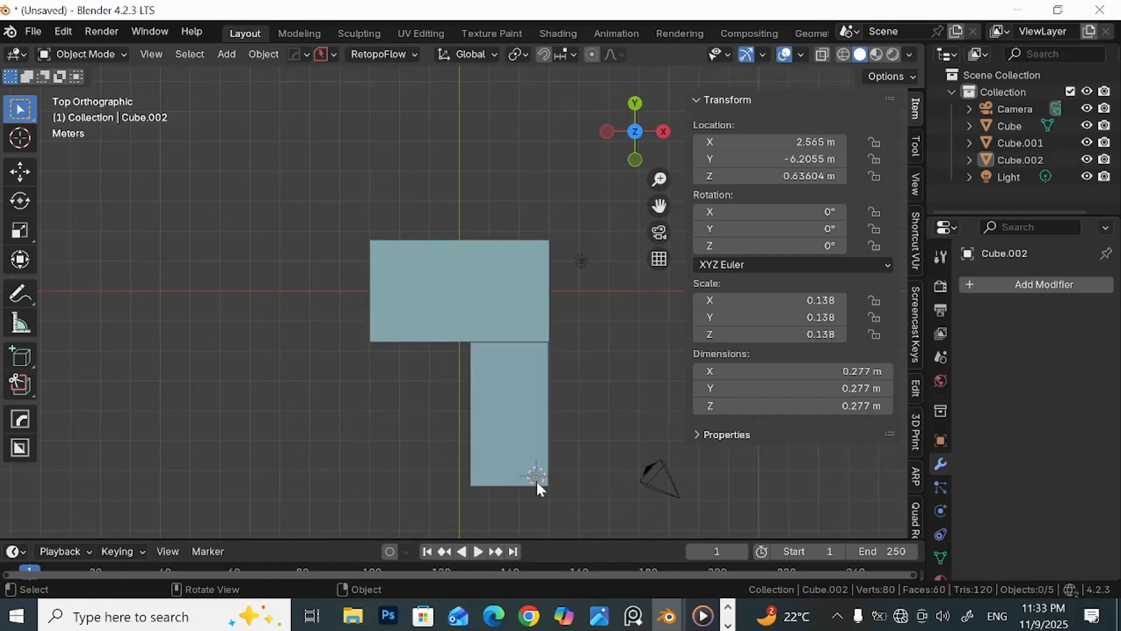
key(x)
click(582, 481)
key(x)
click(579, 479)
click(537, 480)
key(g)
key(x)
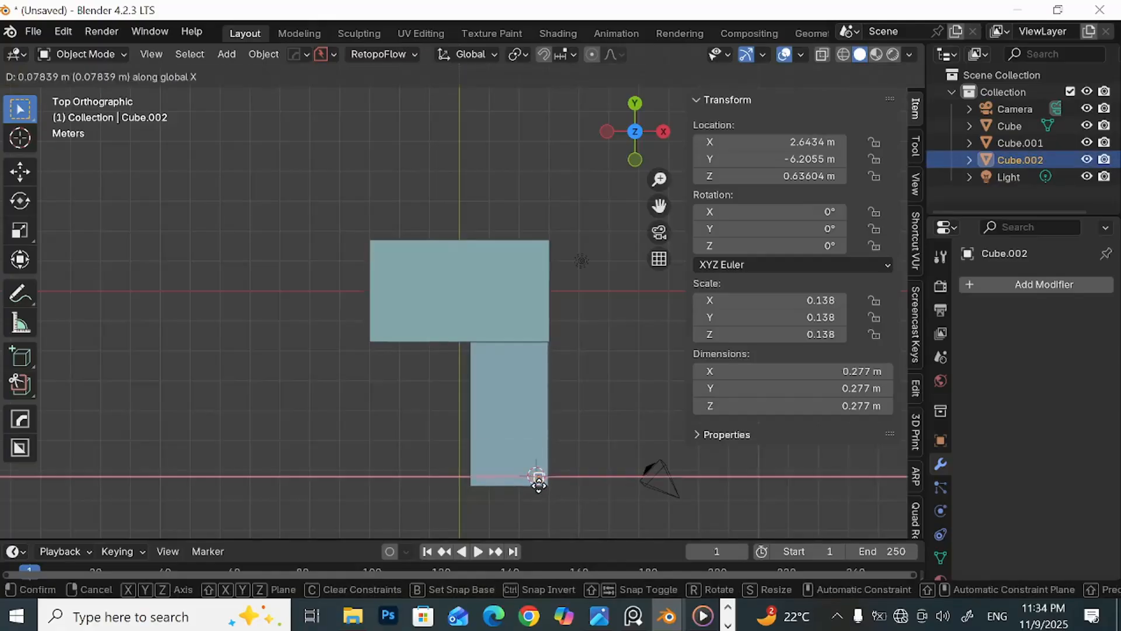
click(544, 483)
Step: Narrow the small cube along X to a scale of about 0.064
middle_drag(544, 482, 538, 460)
scroll(506, 433, up, 2)
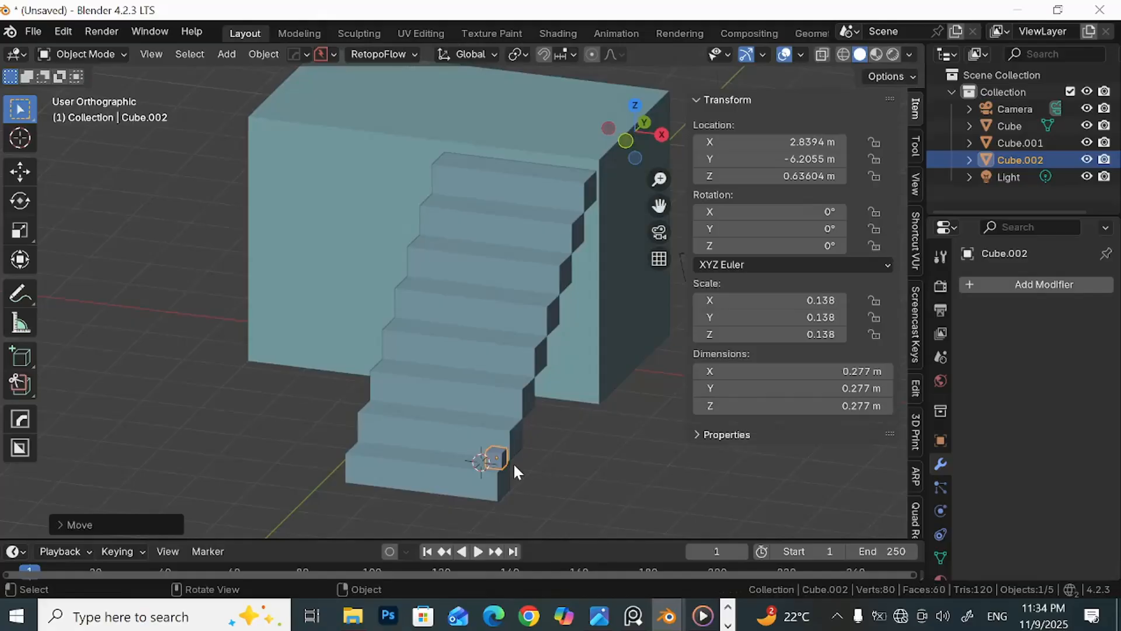
key(s)
key(x)
click(512, 459)
key(s)
key(z)
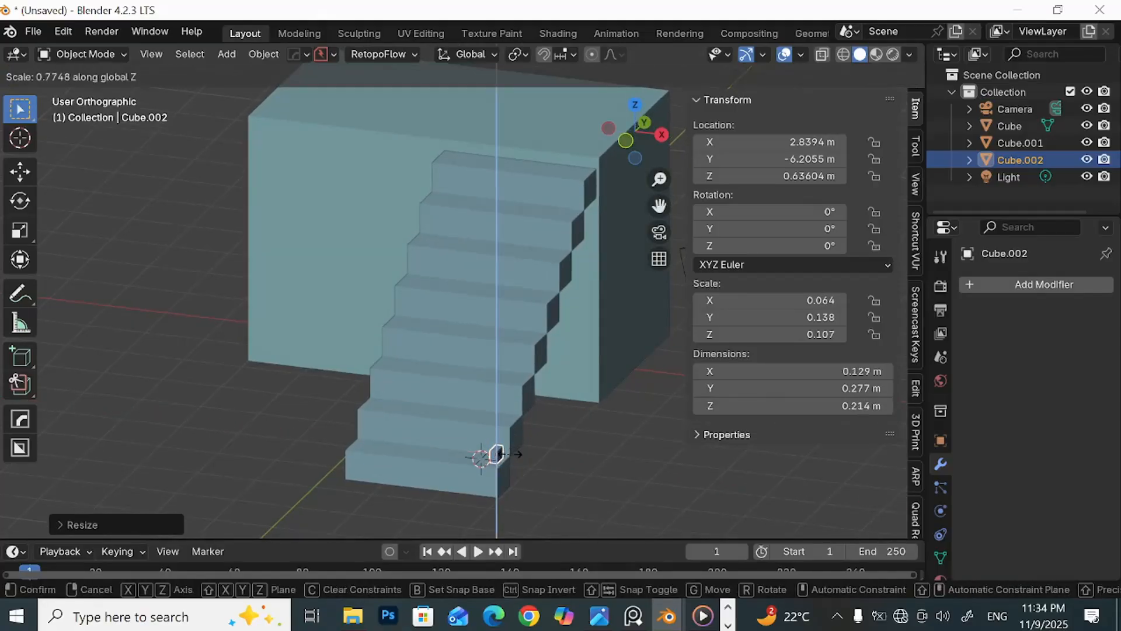
right_click(507, 425)
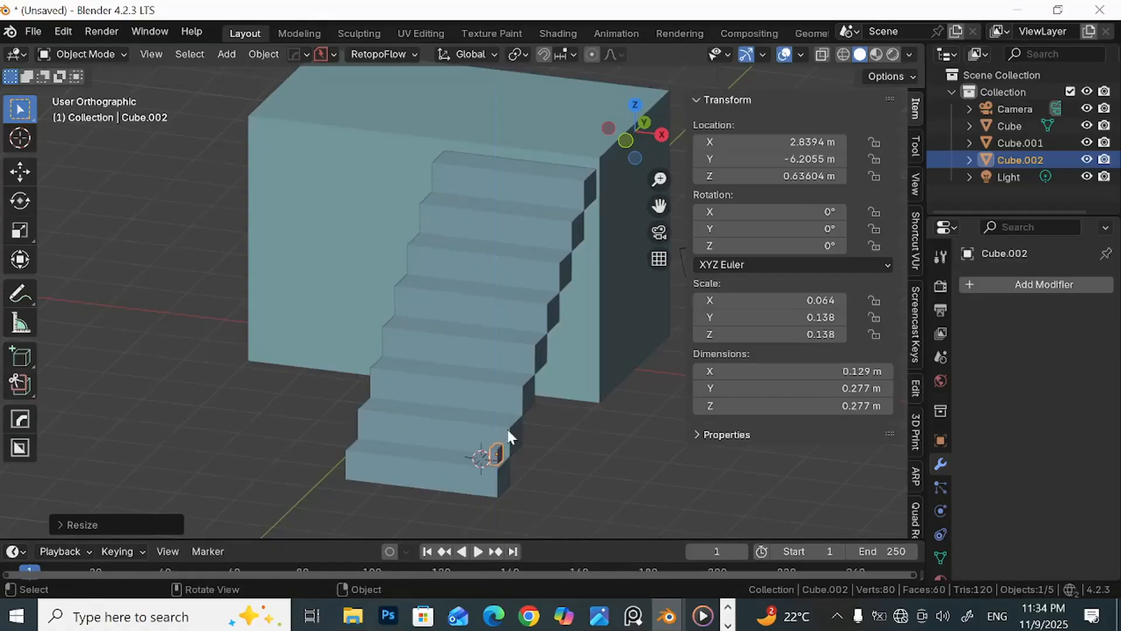
Step: Isolate the small cube in face edit mode, set its object origin to its bottom face, and leave the isolated view
middle_drag(506, 426, 503, 442)
key(Tab)
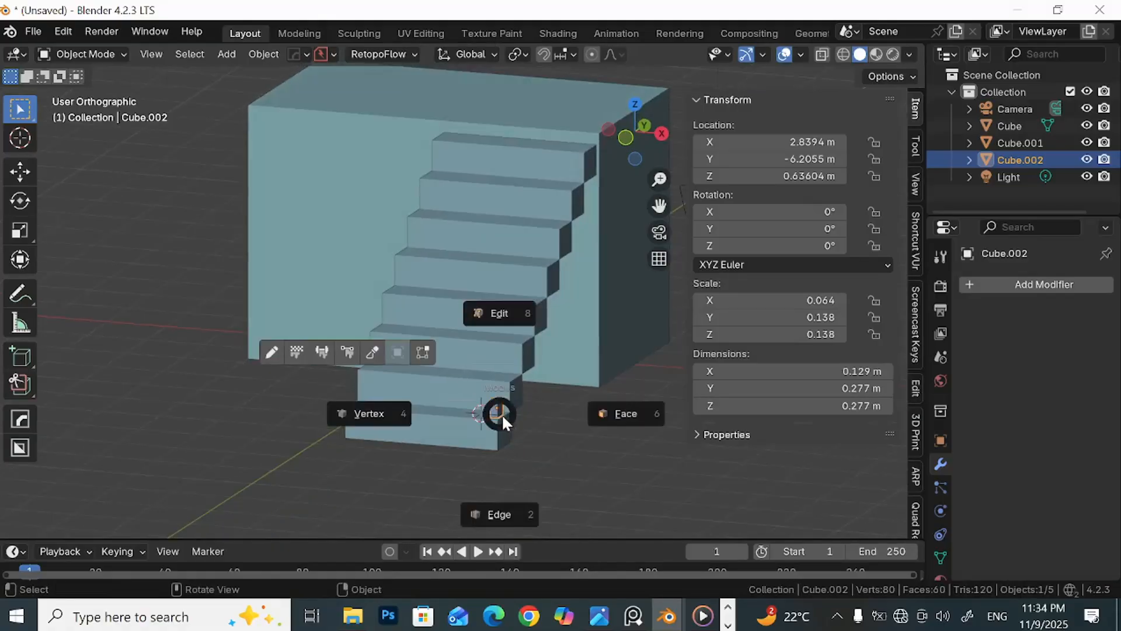
click(625, 410)
middle_drag(539, 413, 498, 408)
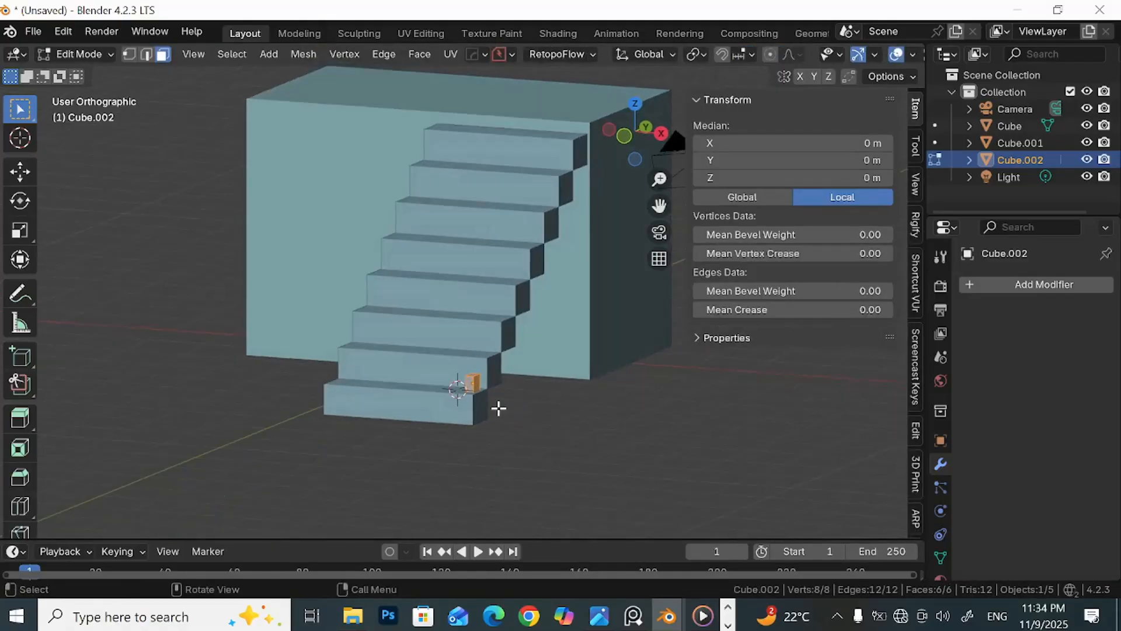
key(KP_Divide)
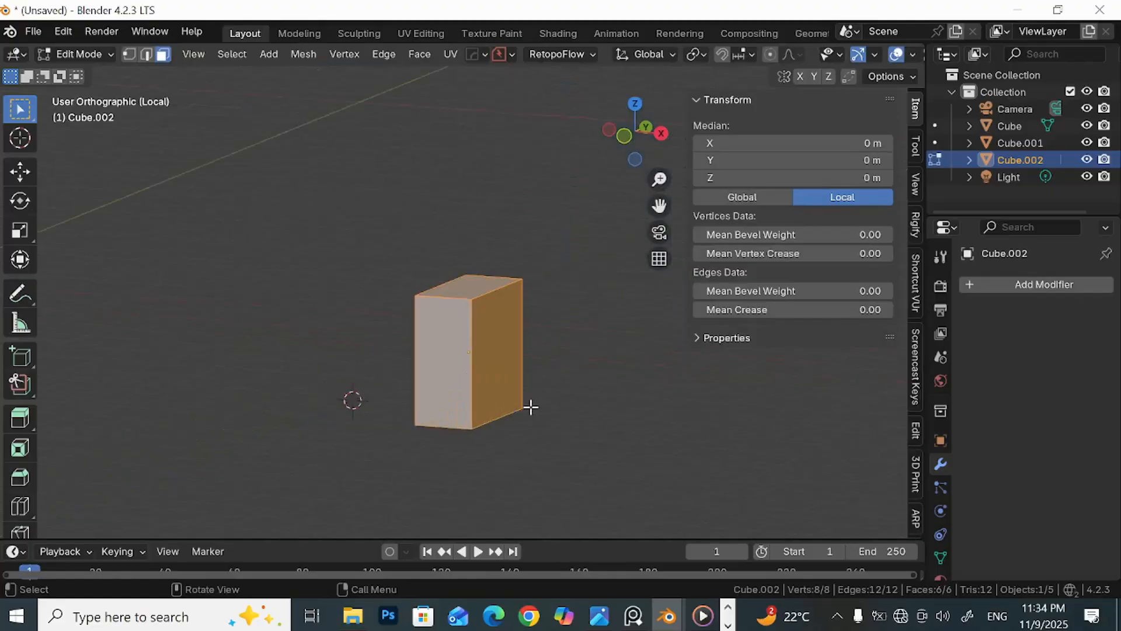
middle_drag(515, 358, 481, 380)
click(478, 407)
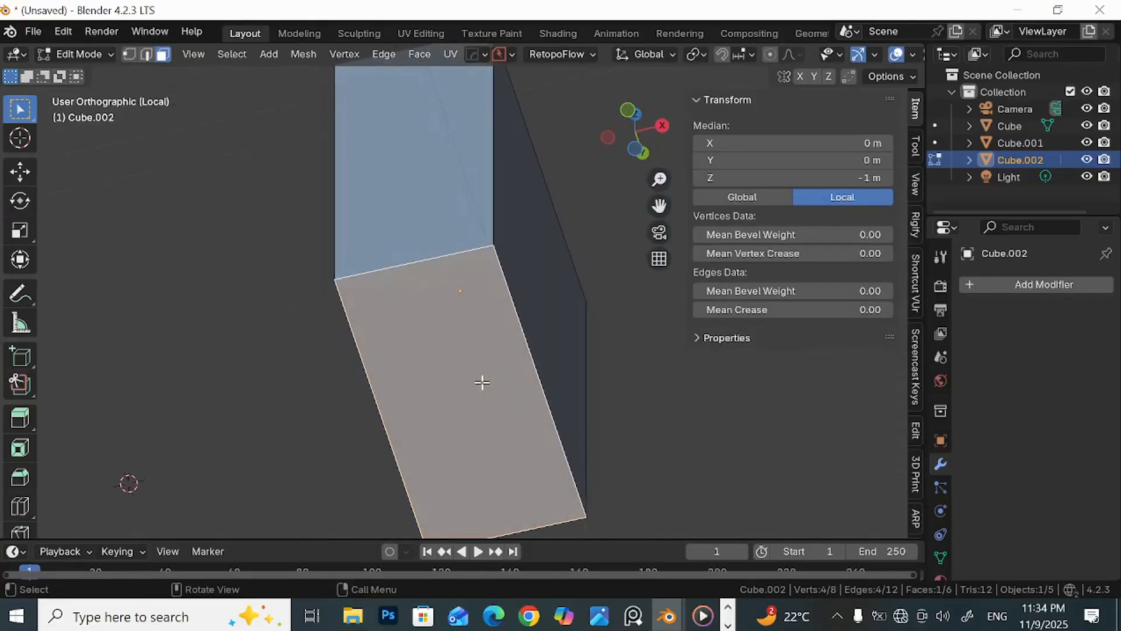
key(shift+s)
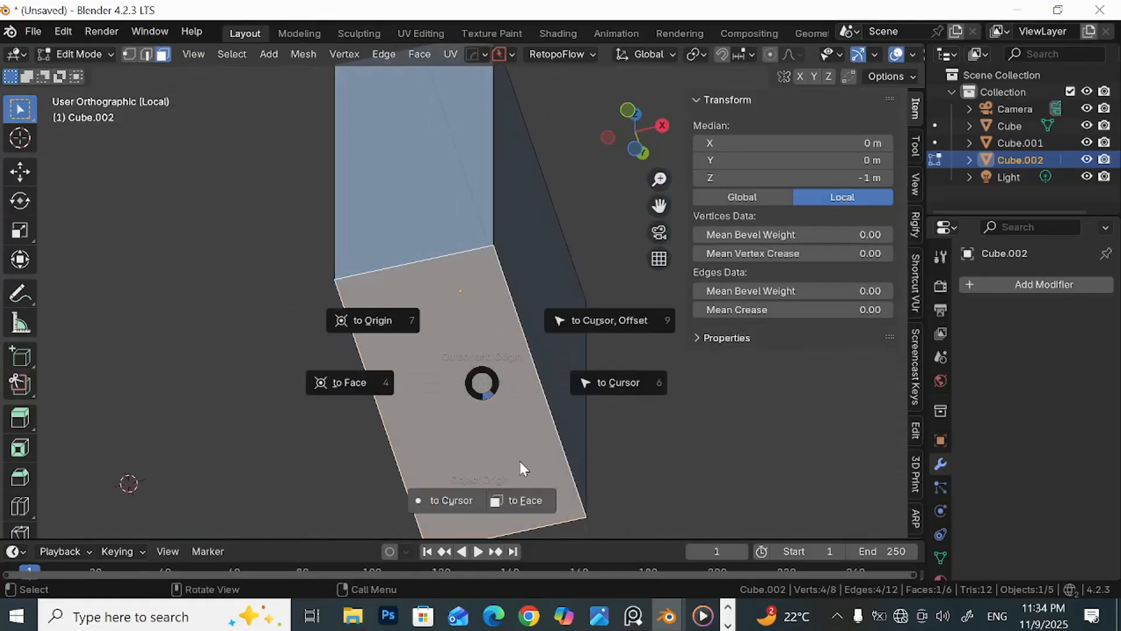
click(524, 493)
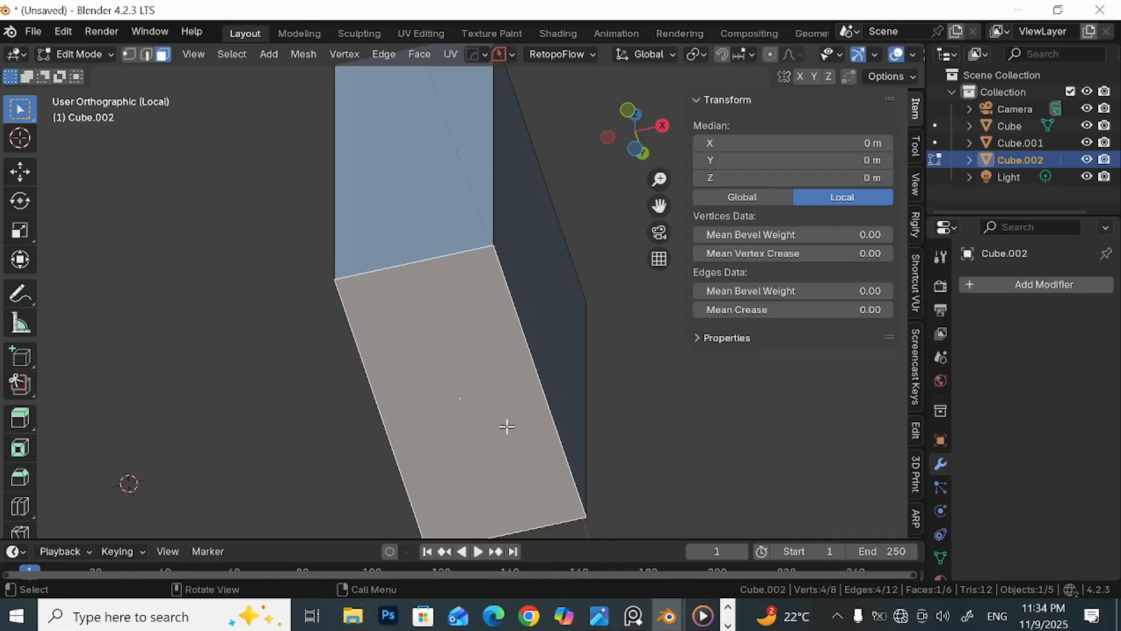
key(KP_Divide)
key(s)
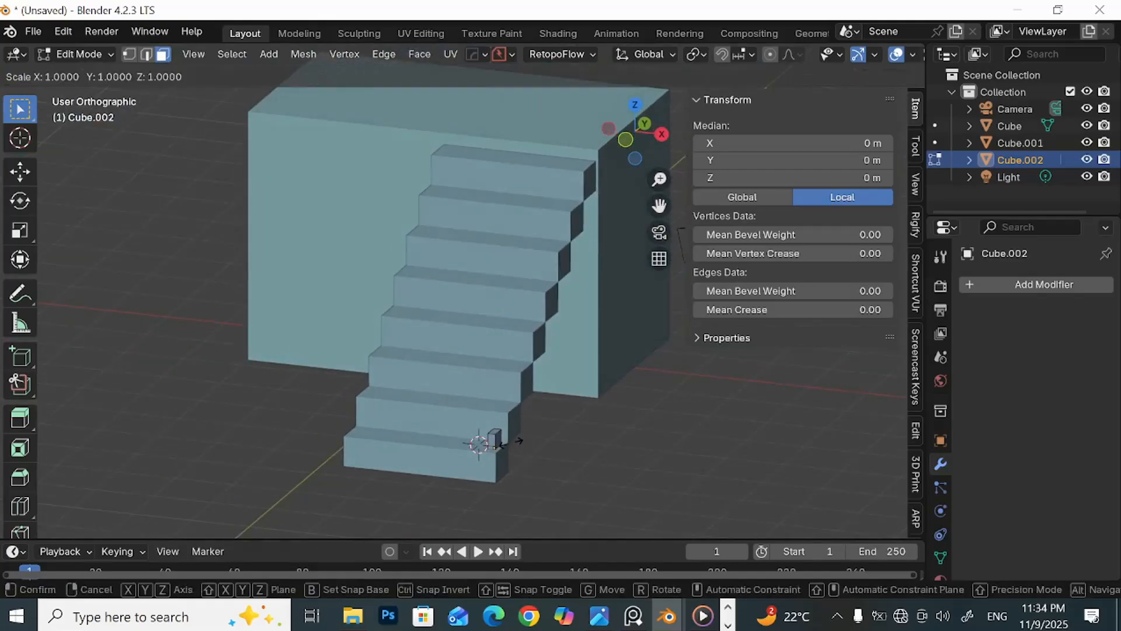
key(z)
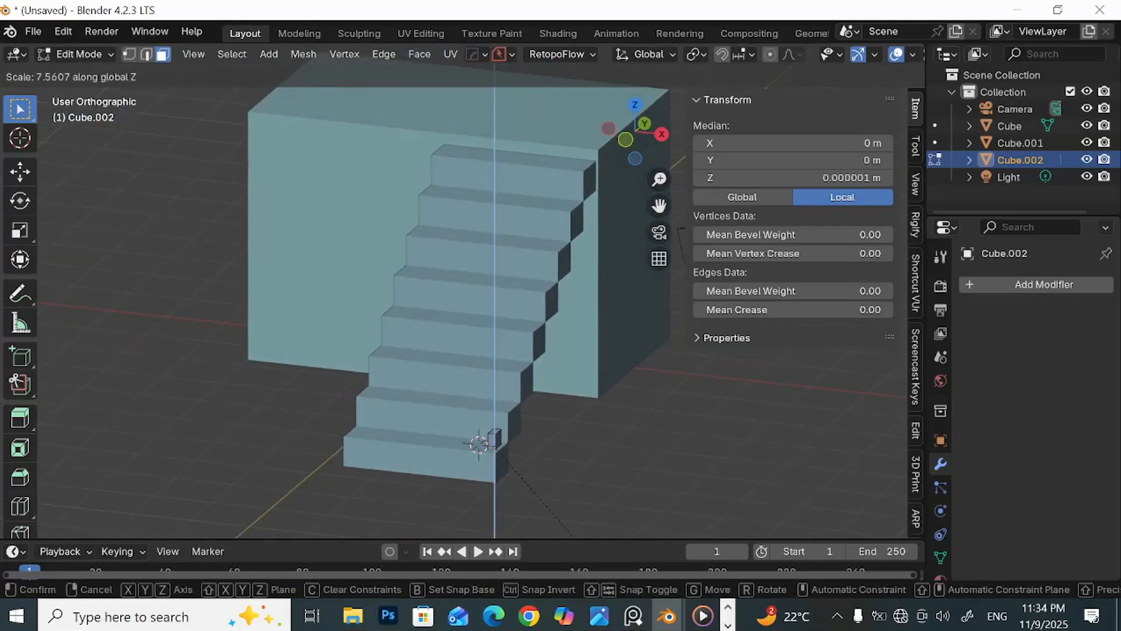
right_click(572, 458)
Step: Return to object mode and stretch the small cube along Z into a post about 1.39 m tall
key(ctrl+Tab)
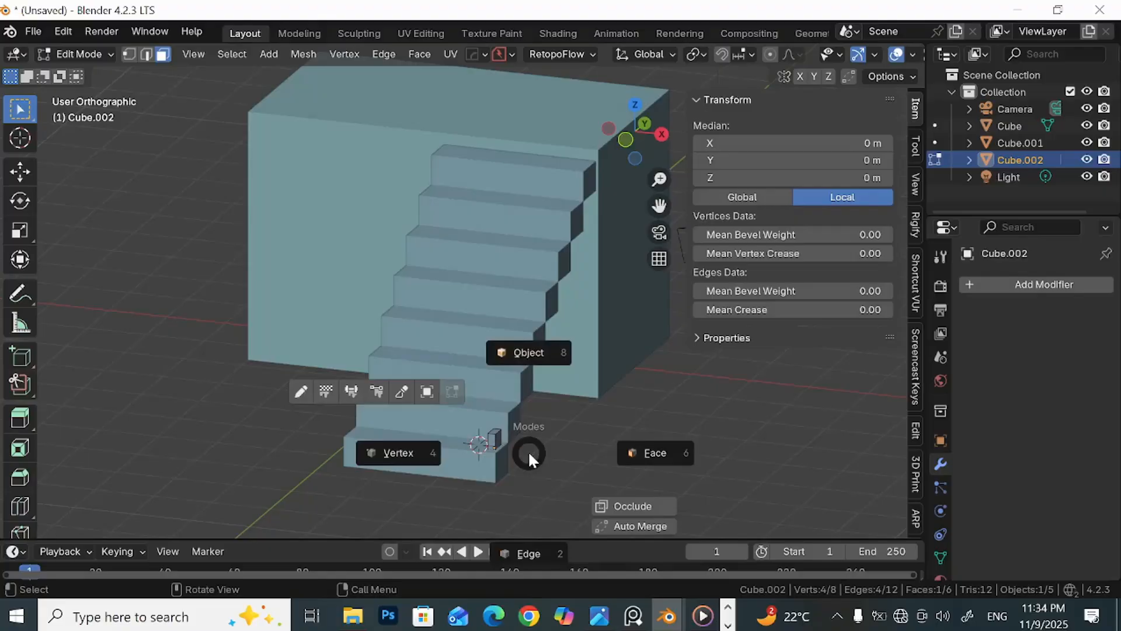
click(537, 348)
key(s)
key(z)
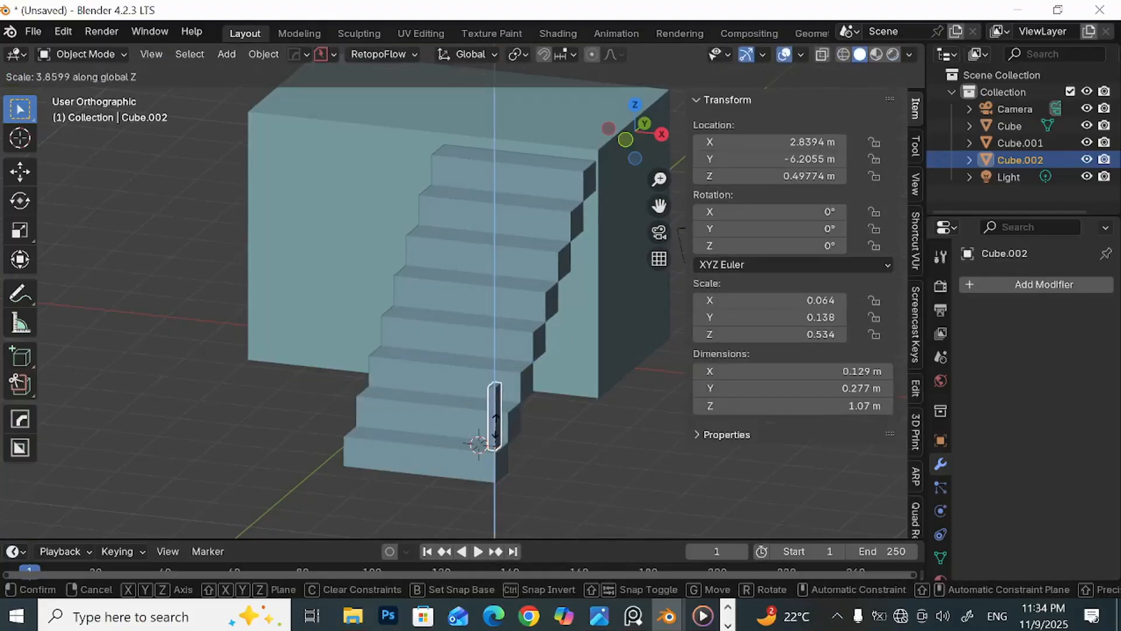
click(494, 428)
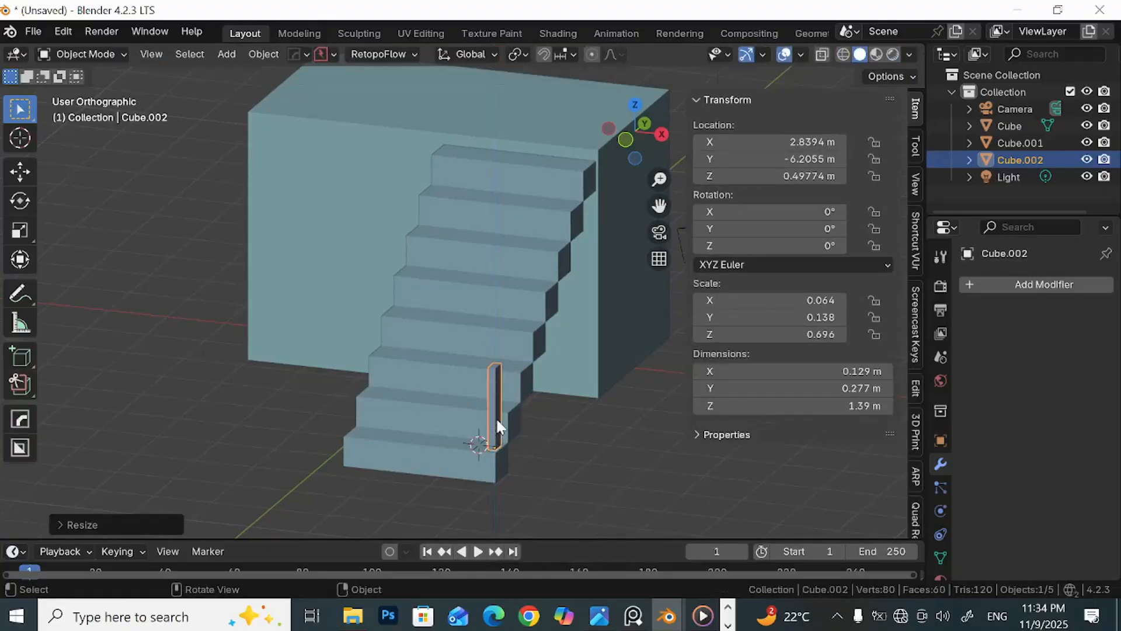
Step: Set the post's Z dimension to 0.8 m
middle_drag(646, 412, 551, 409)
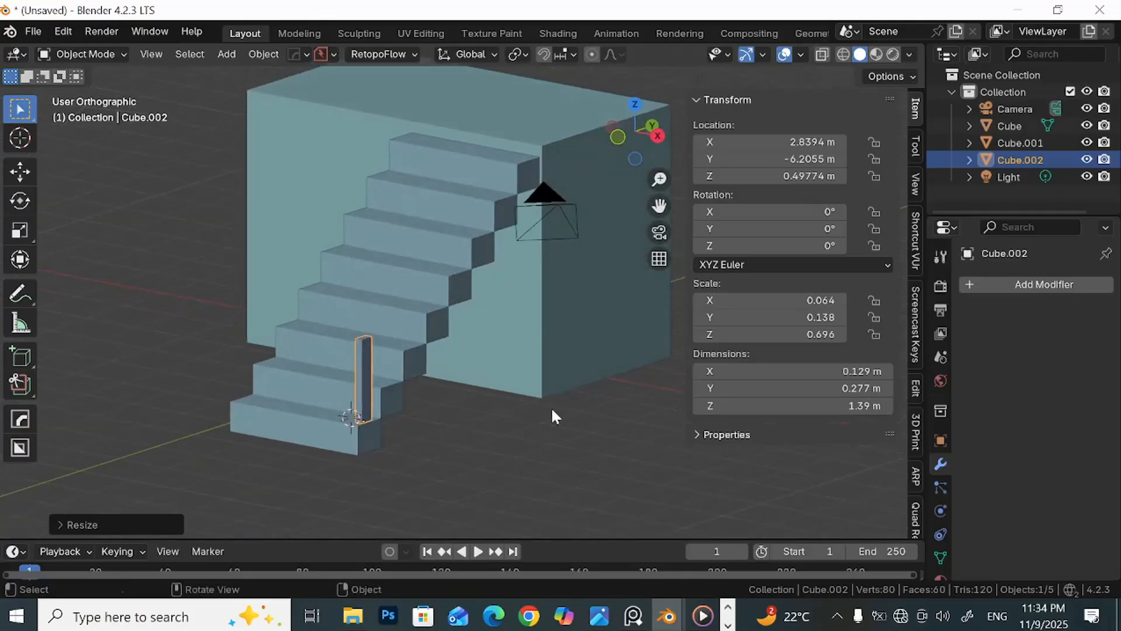
click(851, 409)
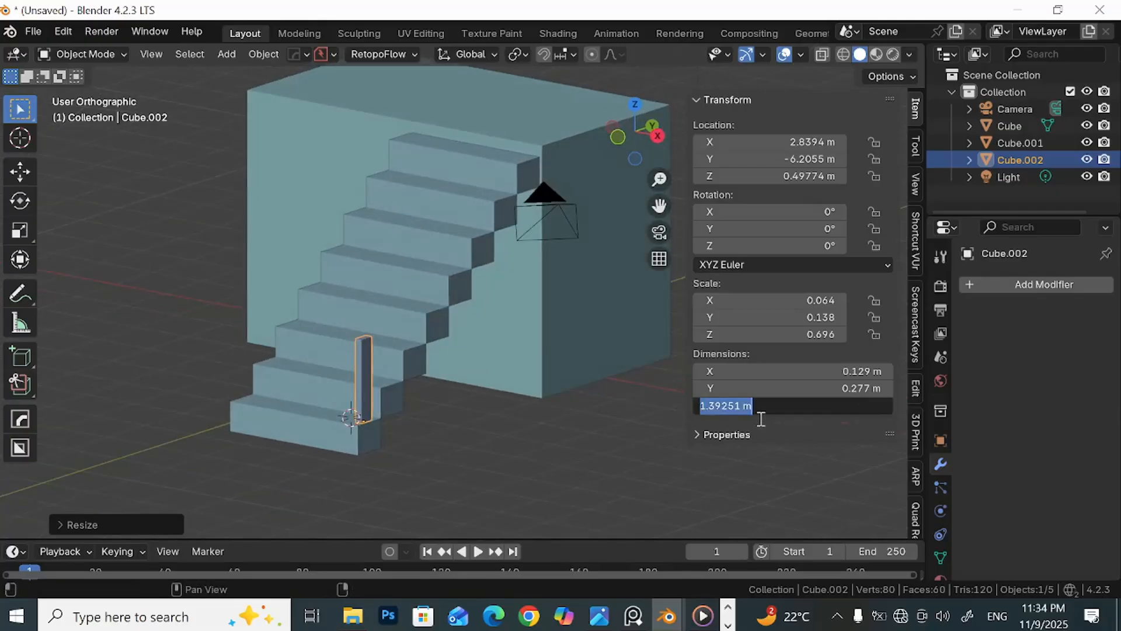
text(0.8)
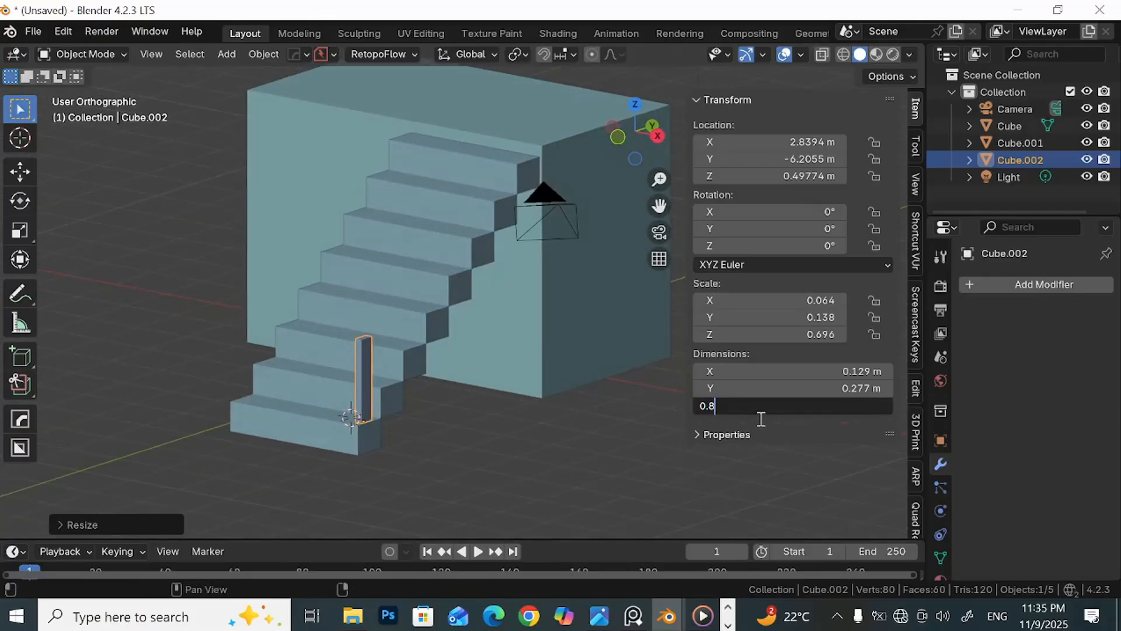
key(Return)
Step: Thin the post along Y to a depth of about 0.116 m
mouse_move(677, 416)
middle_down()
mouse_move(538, 419)
mouse_move(666, 423)
middle_up()
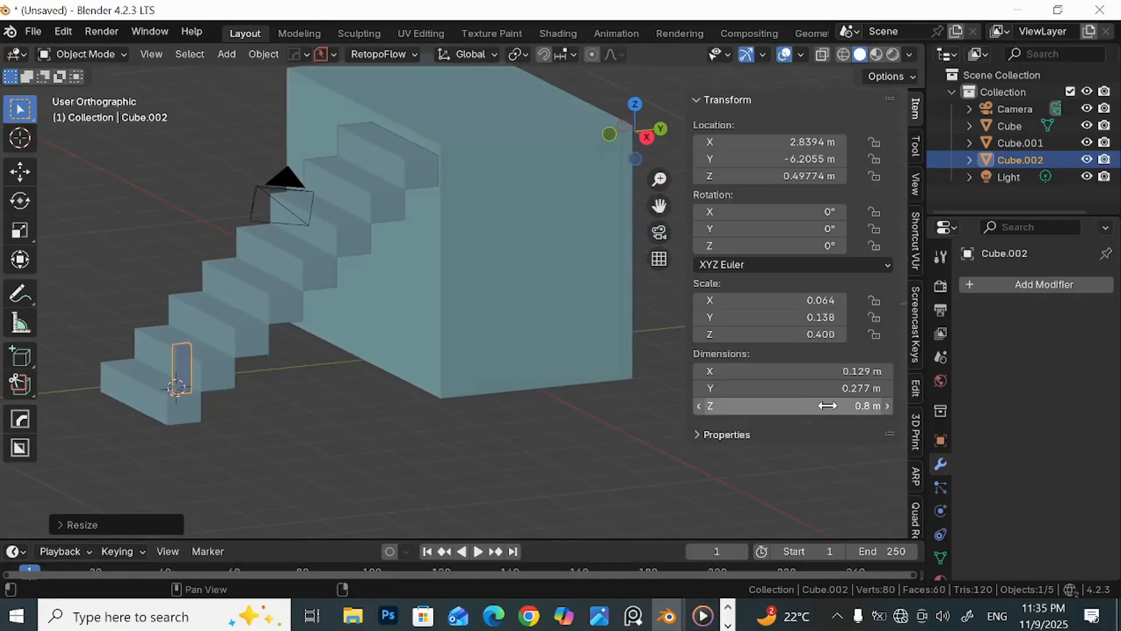
key(s)
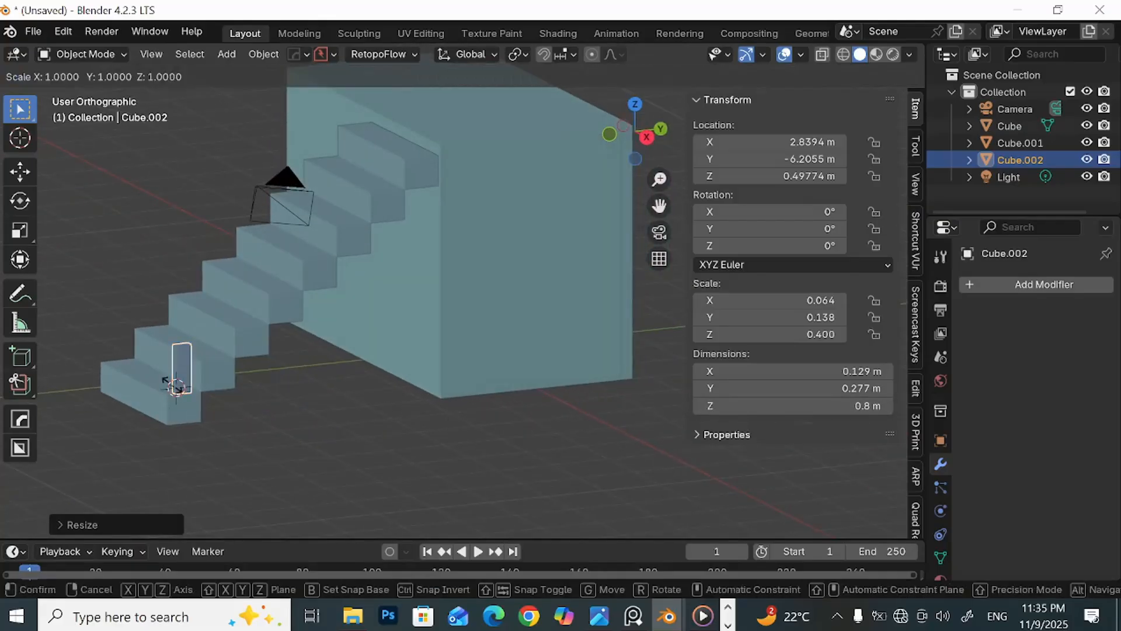
key(y)
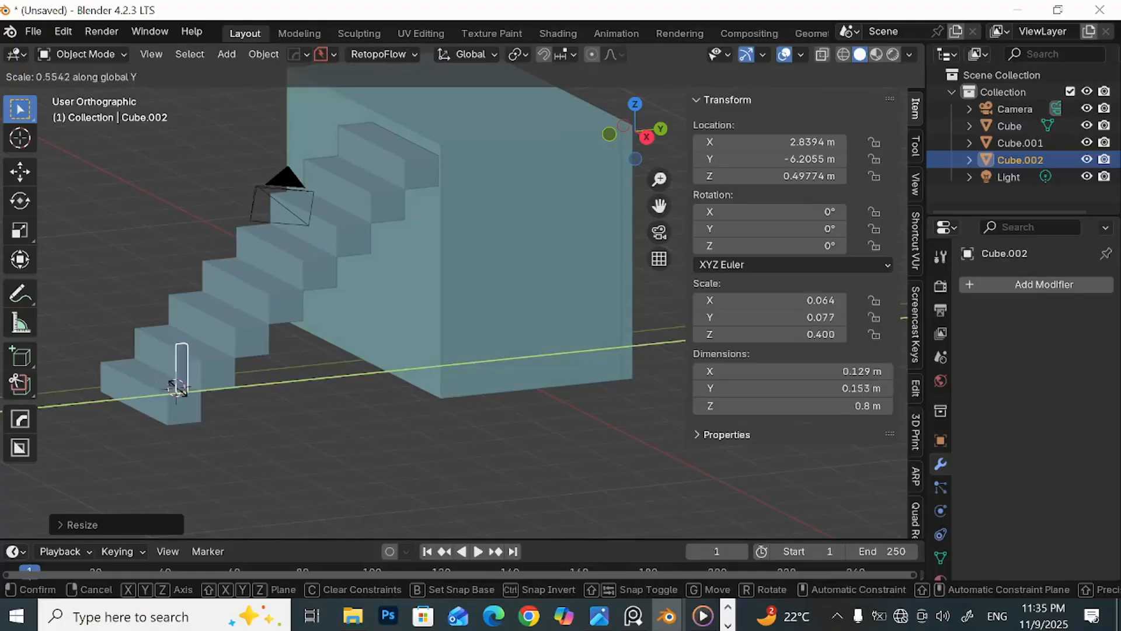
click(216, 390)
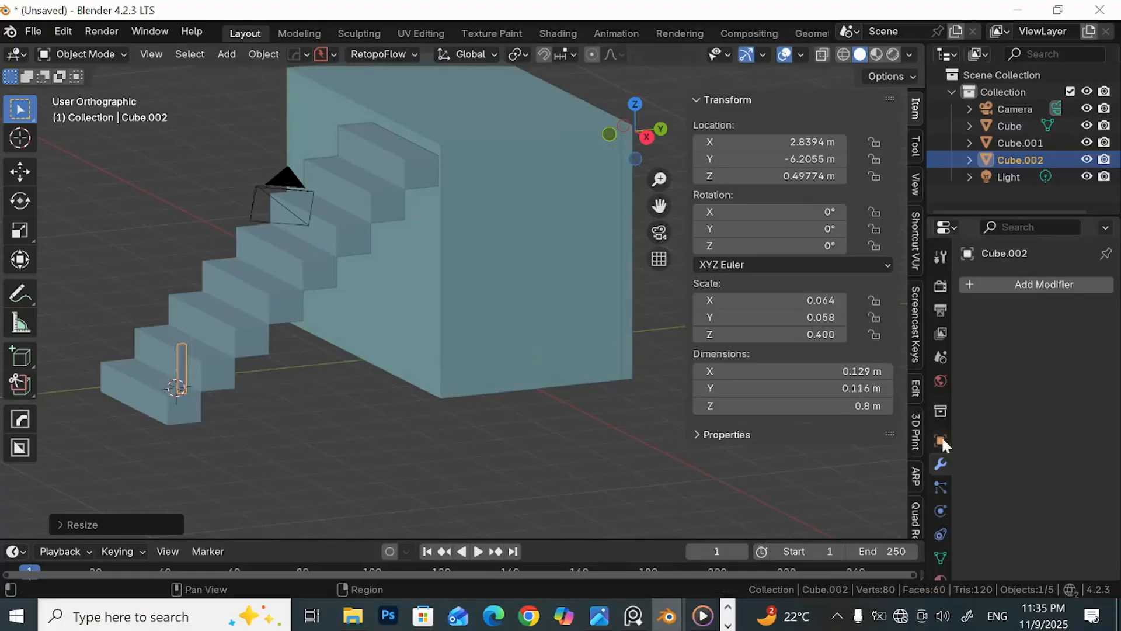
Step: Add an Array modifier to the post
click(1024, 285)
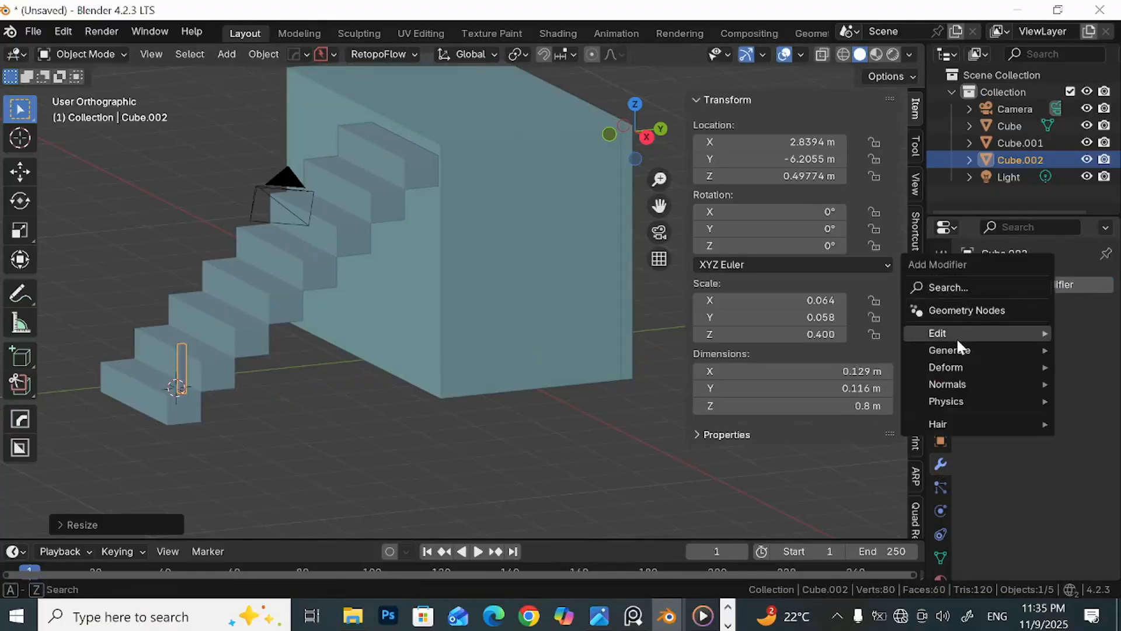
click(947, 286)
click(846, 310)
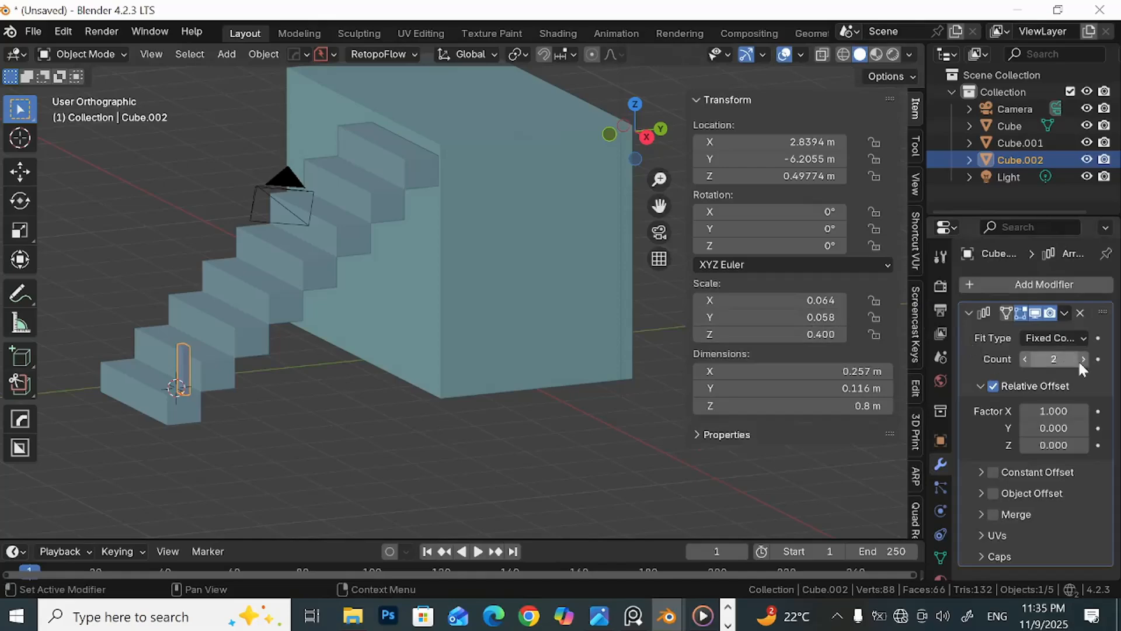
Step: Set the post array's relative offset factors to X 0, Y 1 and Z 1
click(1059, 410)
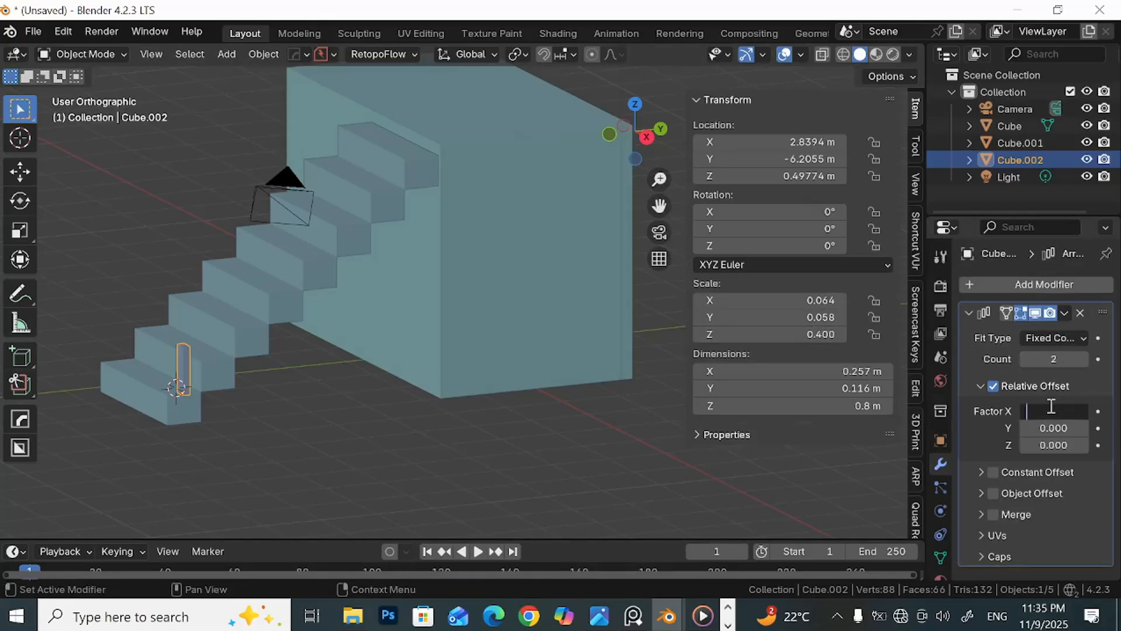
text(0)
click(1050, 428)
key(Return)
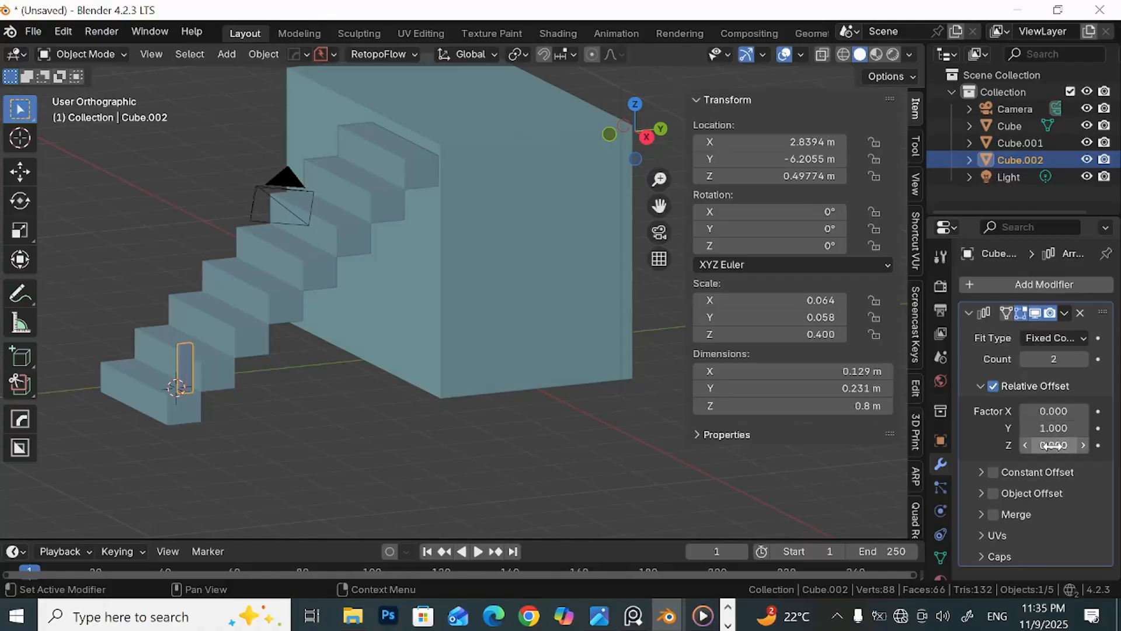
click(1053, 445)
text(1)
key(Return)
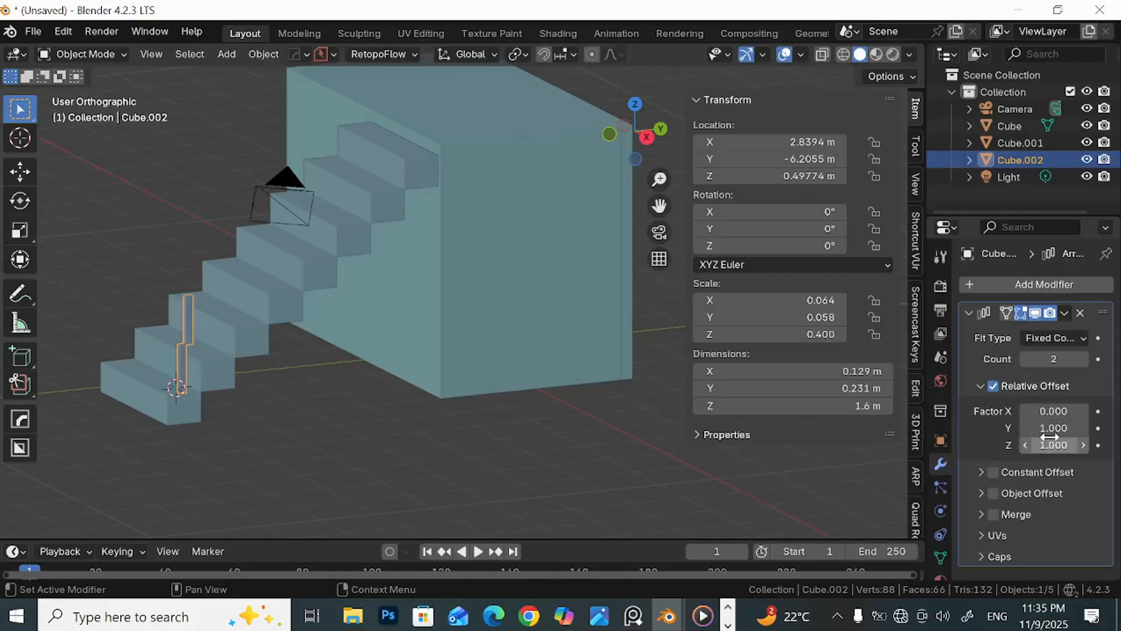
Step: Reduce the post array's relative offset Z factor to 0.4
middle_drag(321, 405, 301, 423)
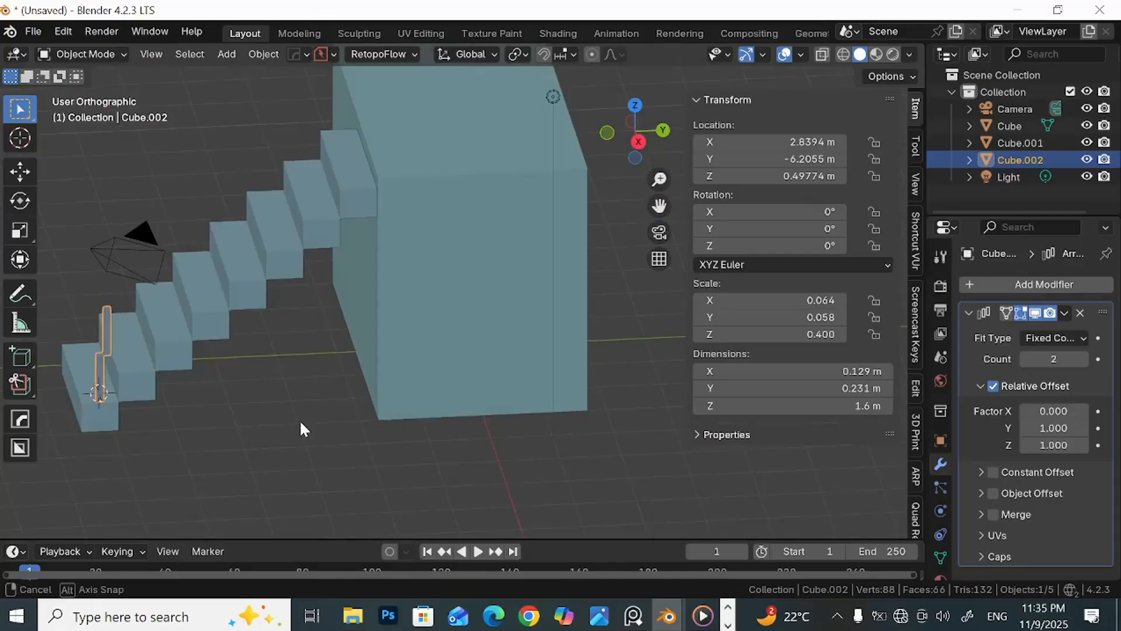
click(1025, 445)
click(1026, 445)
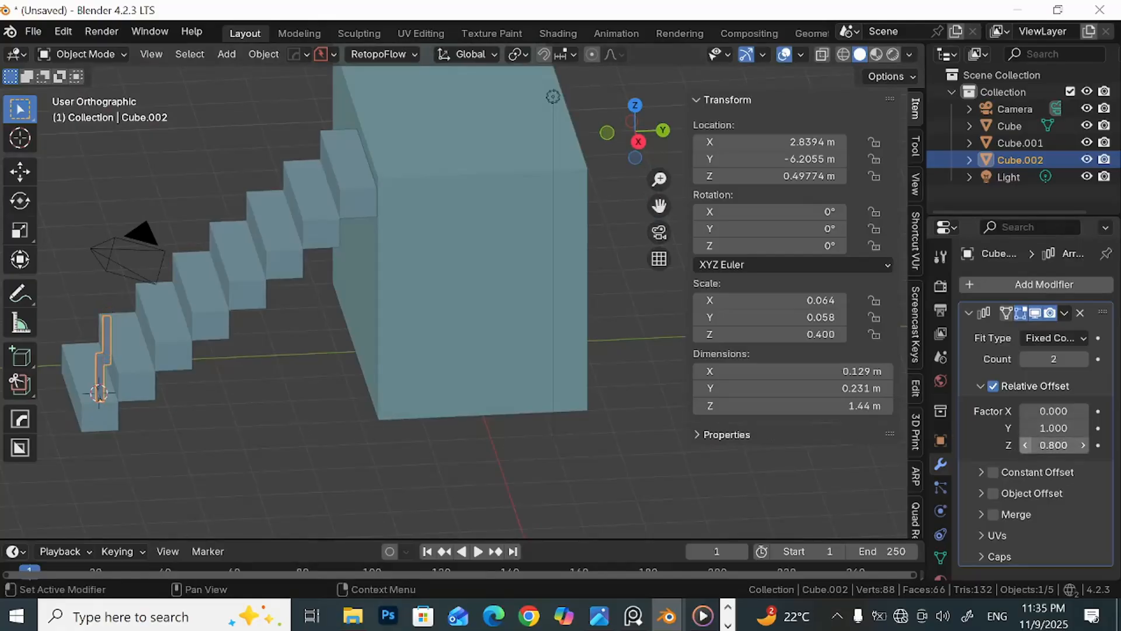
click(1026, 445)
click(1026, 445)
click(1026, 445)
click(1025, 445)
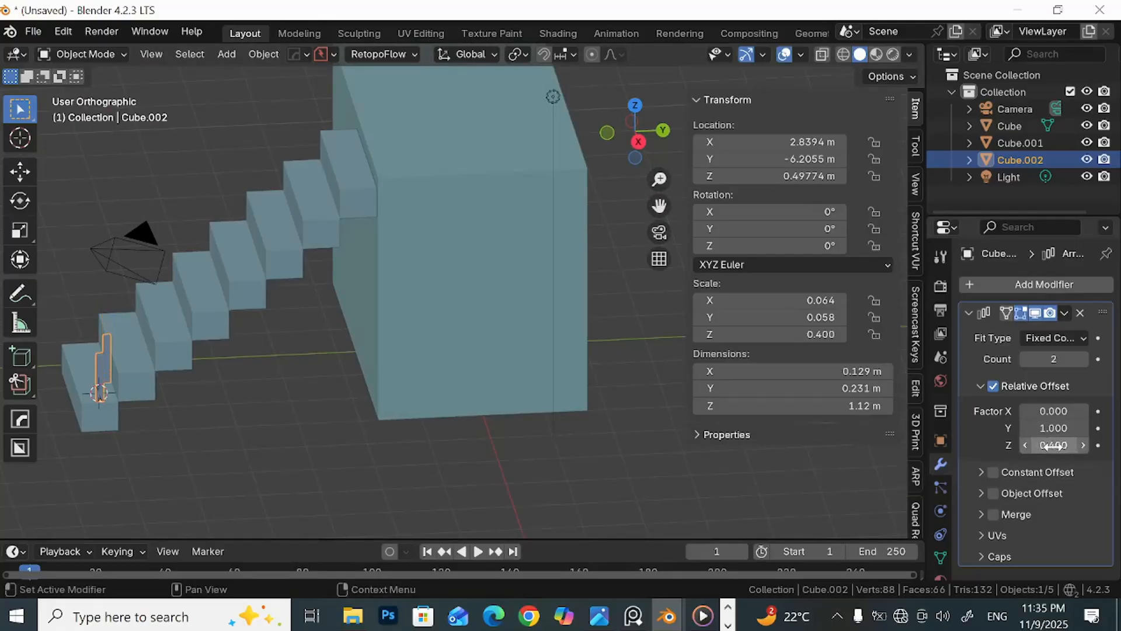
Step: Set the post array's relative offset Z factor to 1
click(1054, 445)
text(1)
key(Return)
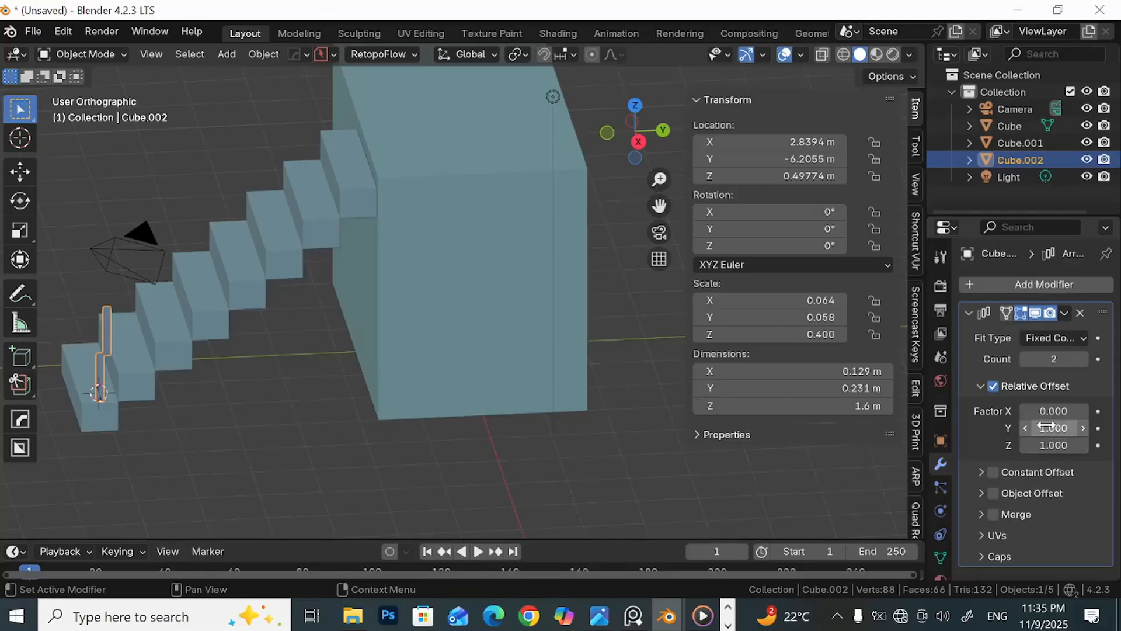
Step: Increase the post array's relative offset Y factor to 5 so the copies line up with the step spacing
drag(1069, 429, 1100, 438)
middle_drag(431, 468, 456, 418)
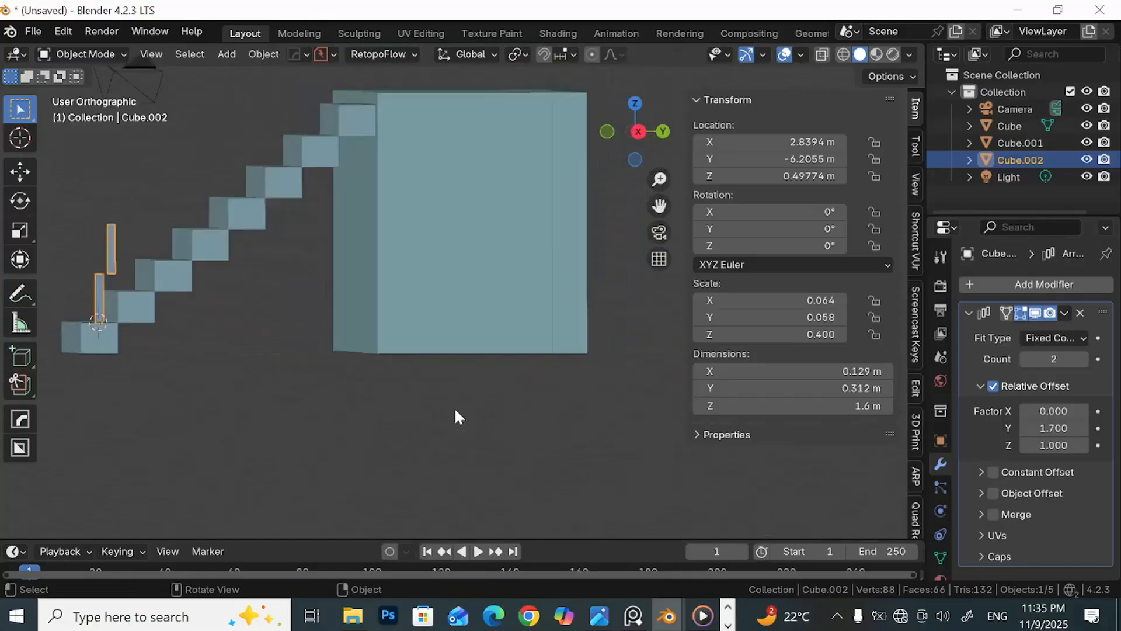
shift+middle_drag(299, 393, 457, 431)
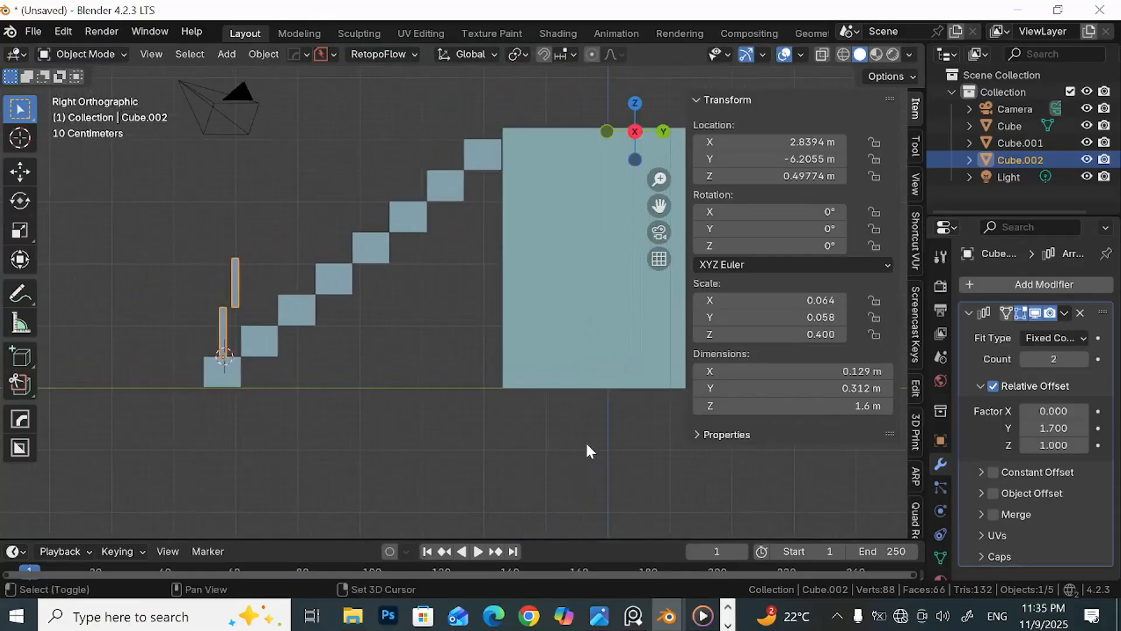
drag(1054, 428, 1116, 428)
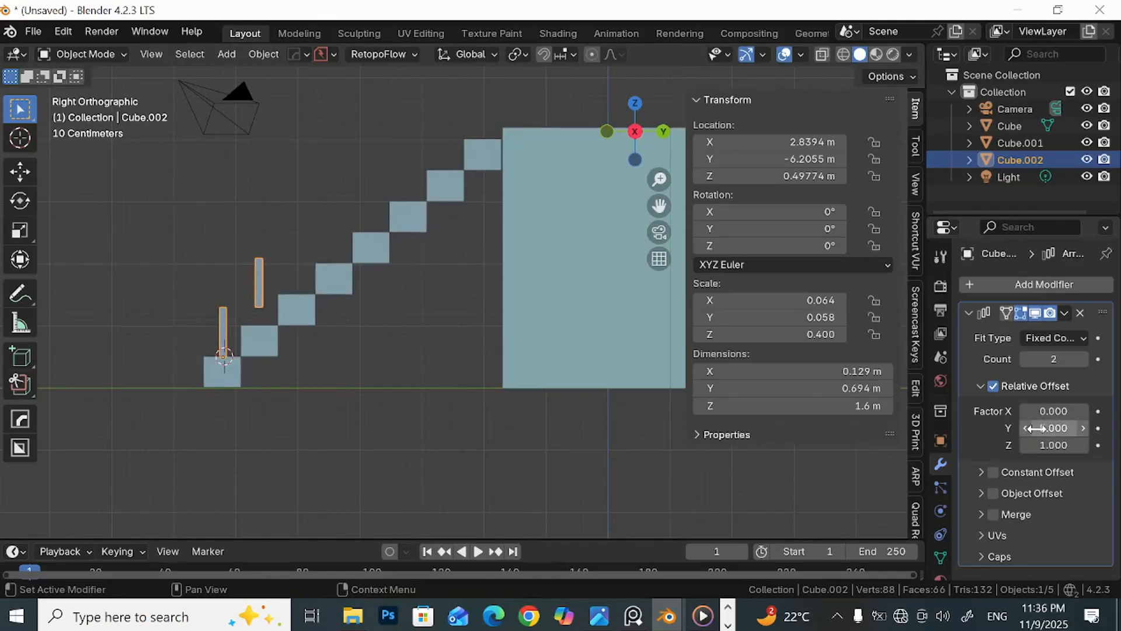
Step: Try relative offset Z factors of 2, 0.5 and 0.6 on the post array
click(1042, 445)
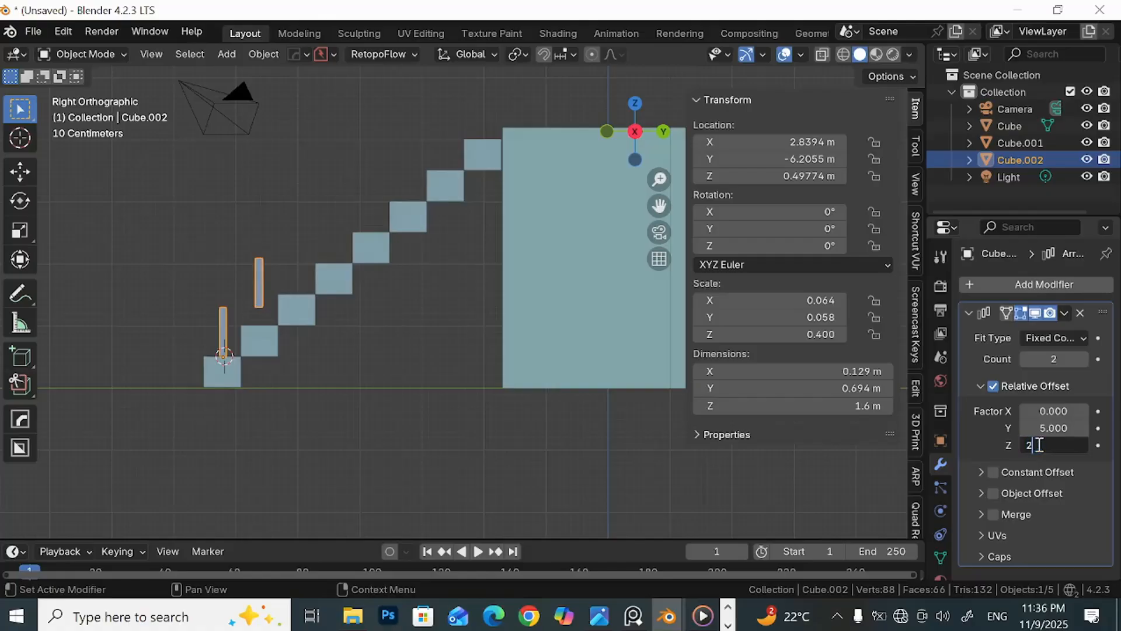
text(2)
key(Return)
click(1038, 445)
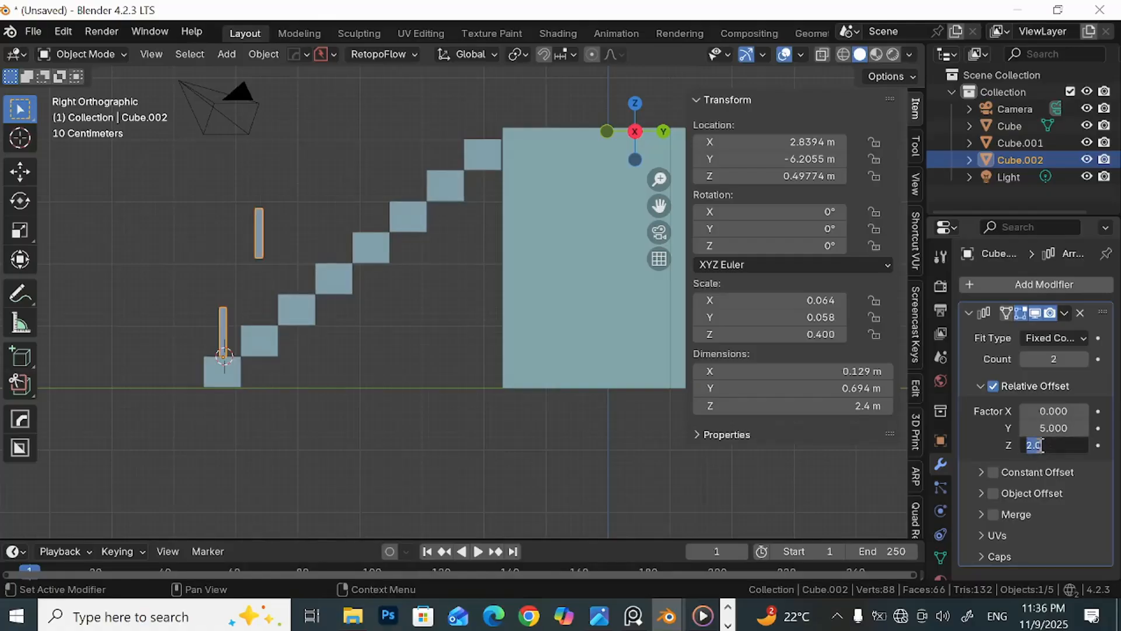
text(0.5)
key(Return)
click(1038, 445)
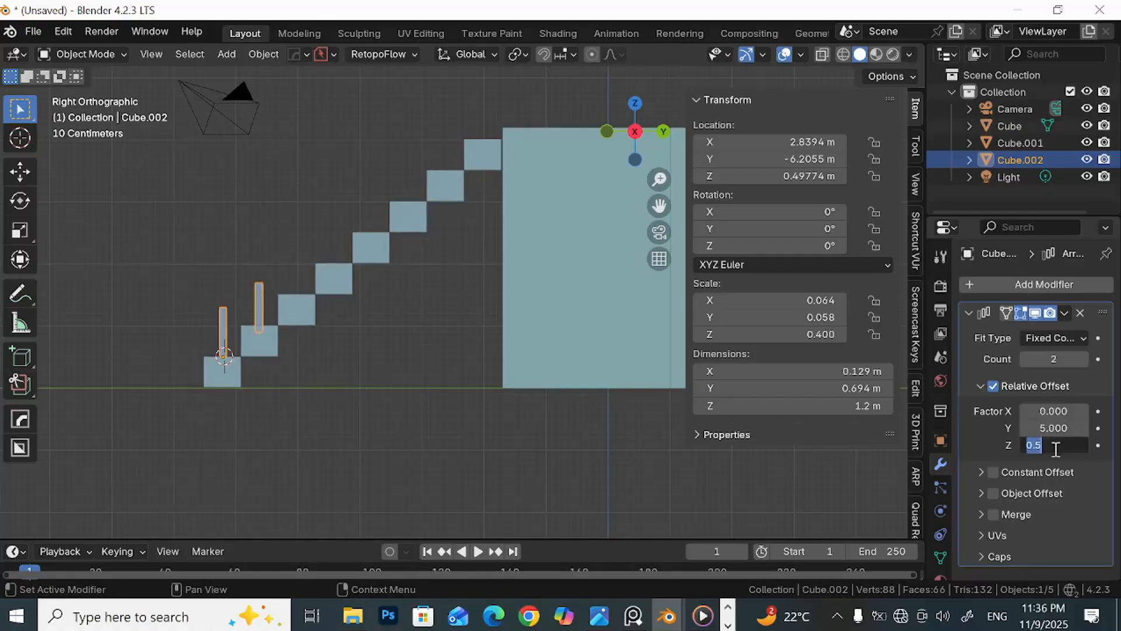
text(0.6)
key(Return)
scroll(335, 390, up, 2)
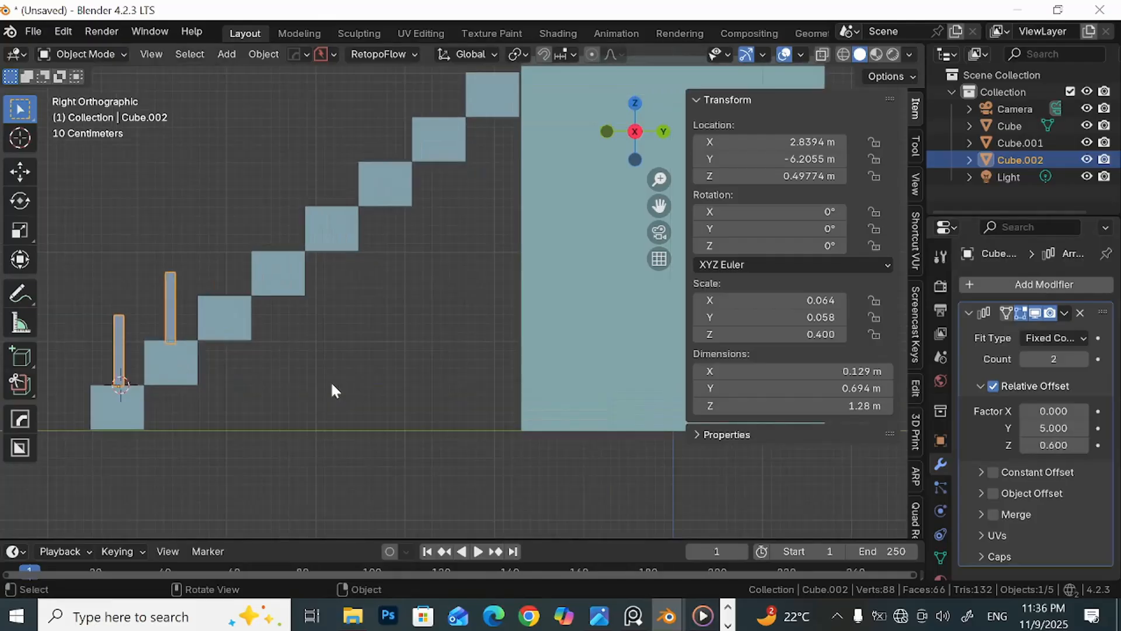
Step: Set the post array's relative offset Z factor to 0.65 and check the second post against its step
click(1055, 444)
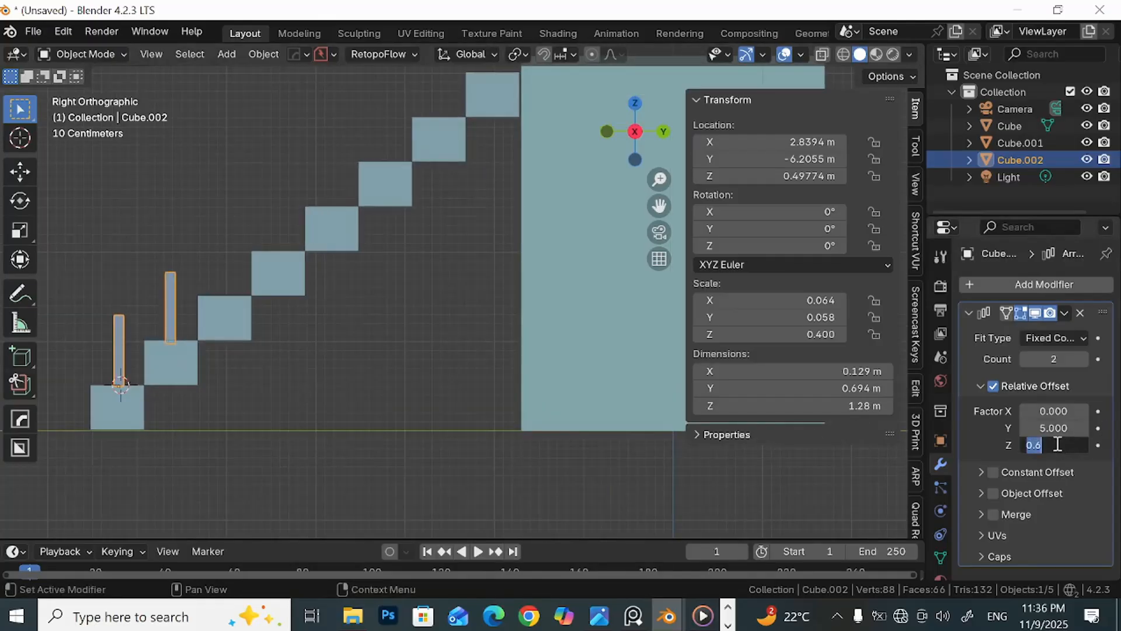
text(0.55)
key(Return)
click(1055, 445)
key(Return)
scroll(280, 391, up, 2)
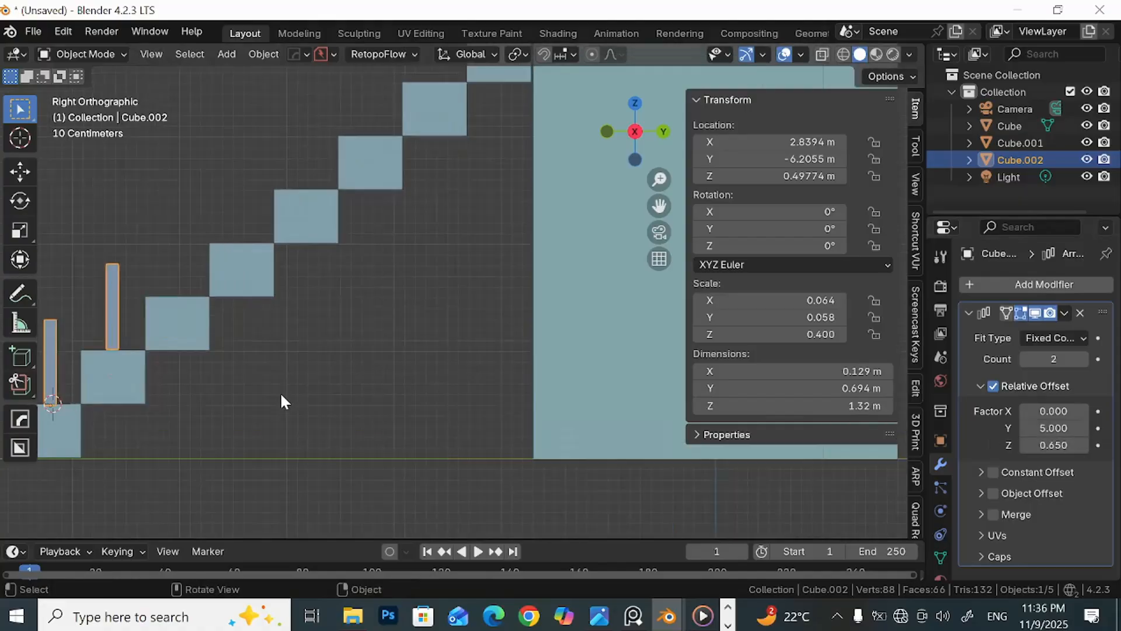
mouse_move(281, 396)
middle_down()
mouse_move(337, 394)
mouse_move(294, 392)
middle_up()
scroll(293, 389, down, 1)
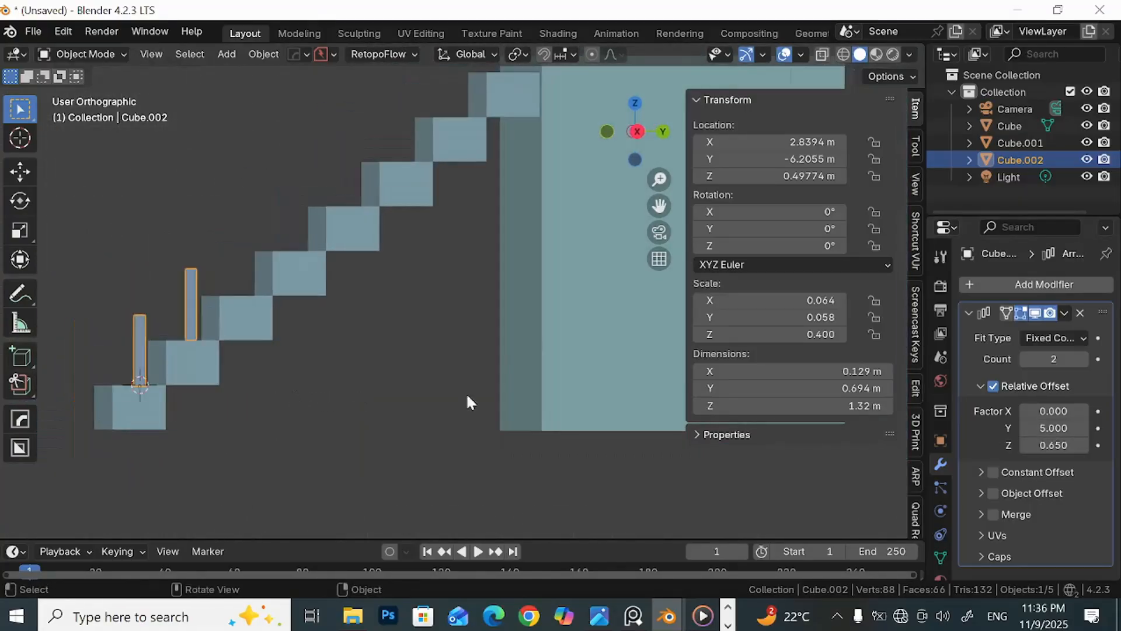
Step: Fine-tune the post array's relative offset Z factor, trying 0.66 and settling on 0.64
click(1052, 445)
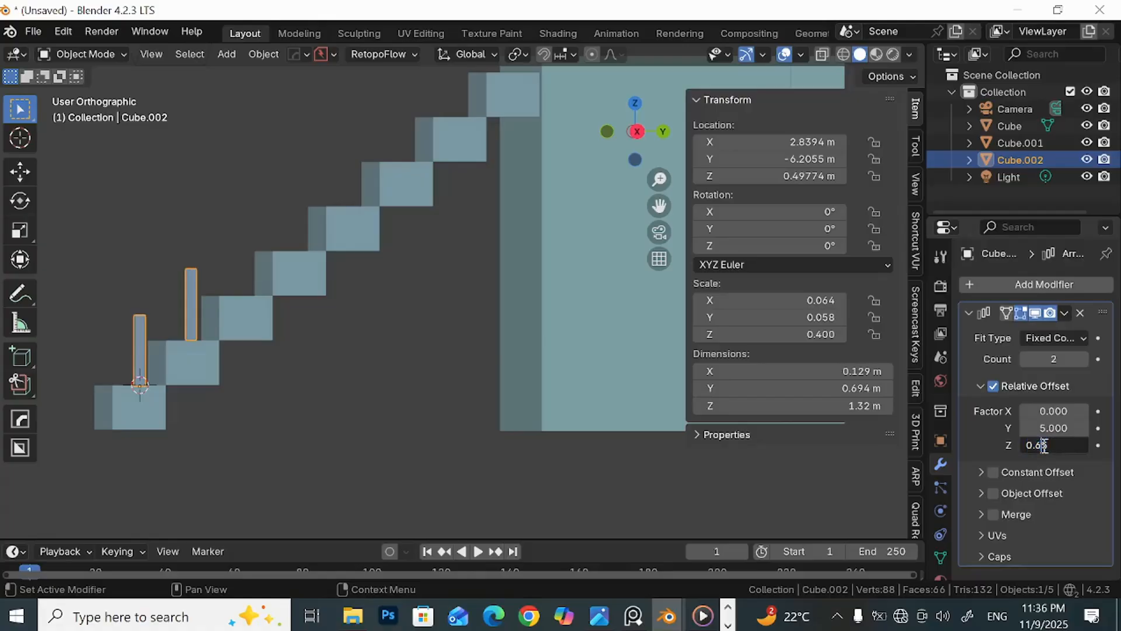
text(6)
key(Return)
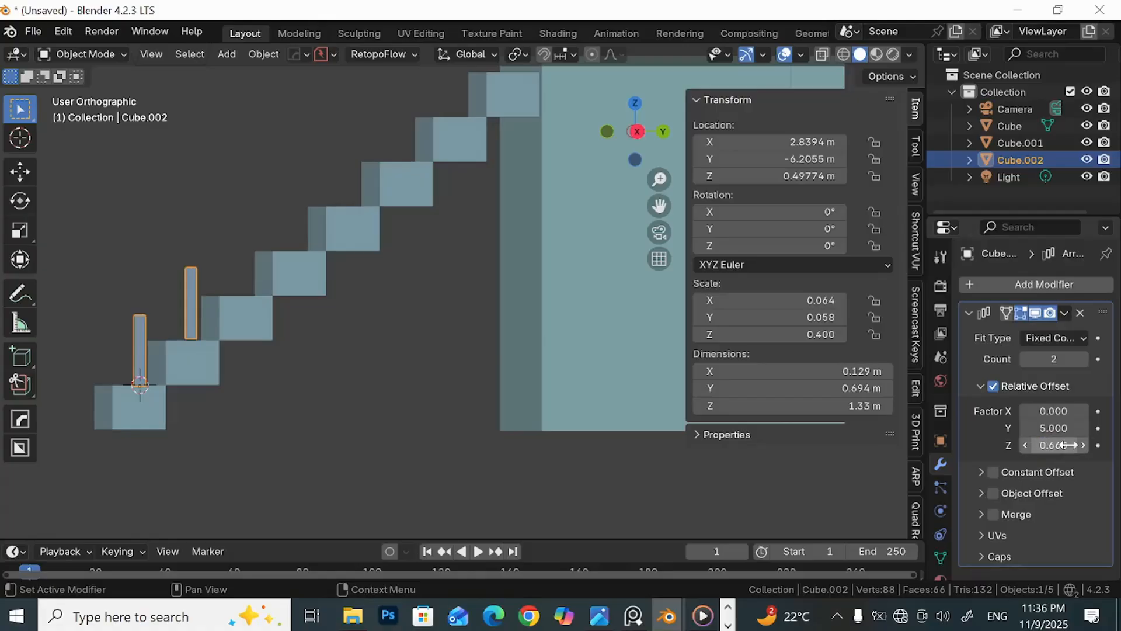
click(1055, 445)
text(0.64)
key(Return)
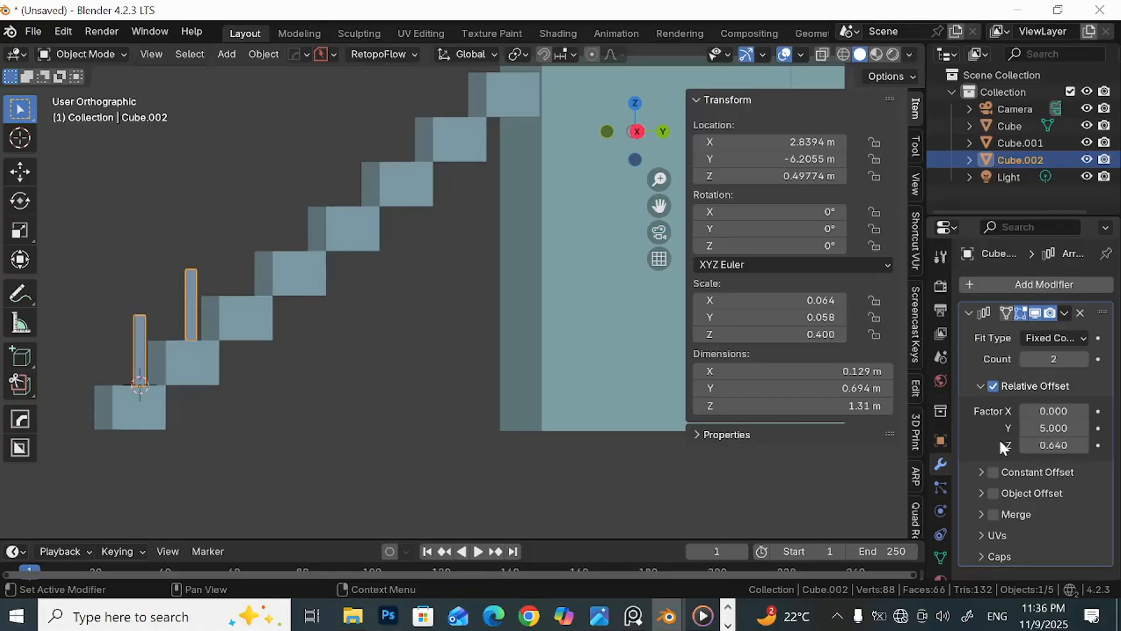
Step: Raise the post array's count to 8 so every step has a post
click(1083, 358)
click(1083, 358)
middle_drag(351, 338, 341, 372)
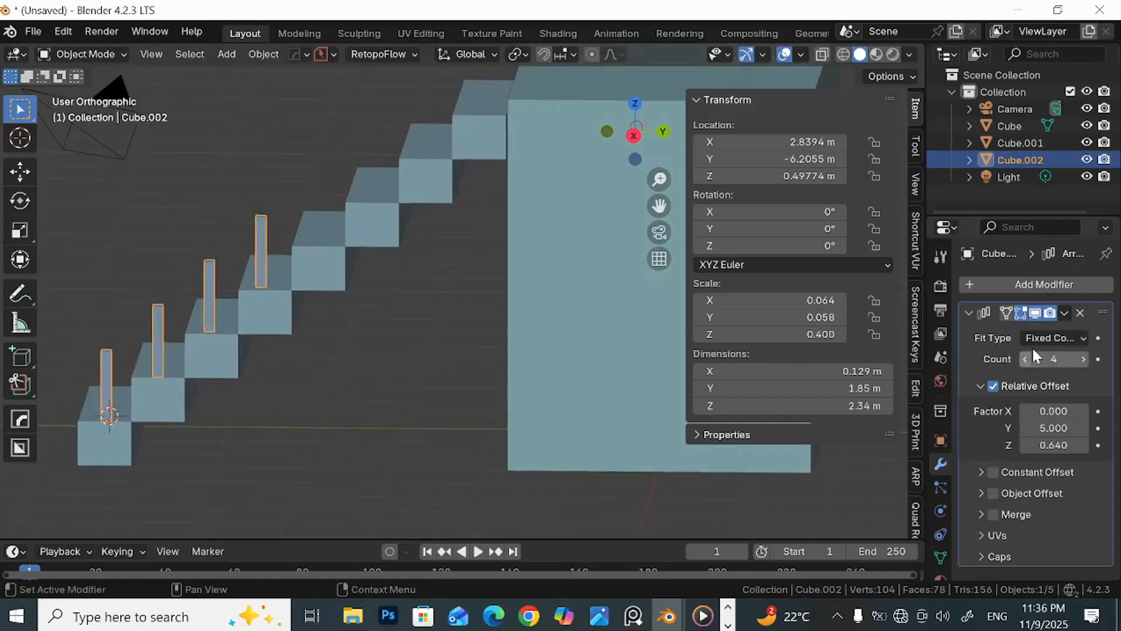
click(1083, 358)
click(1083, 359)
click(1083, 358)
click(1083, 358)
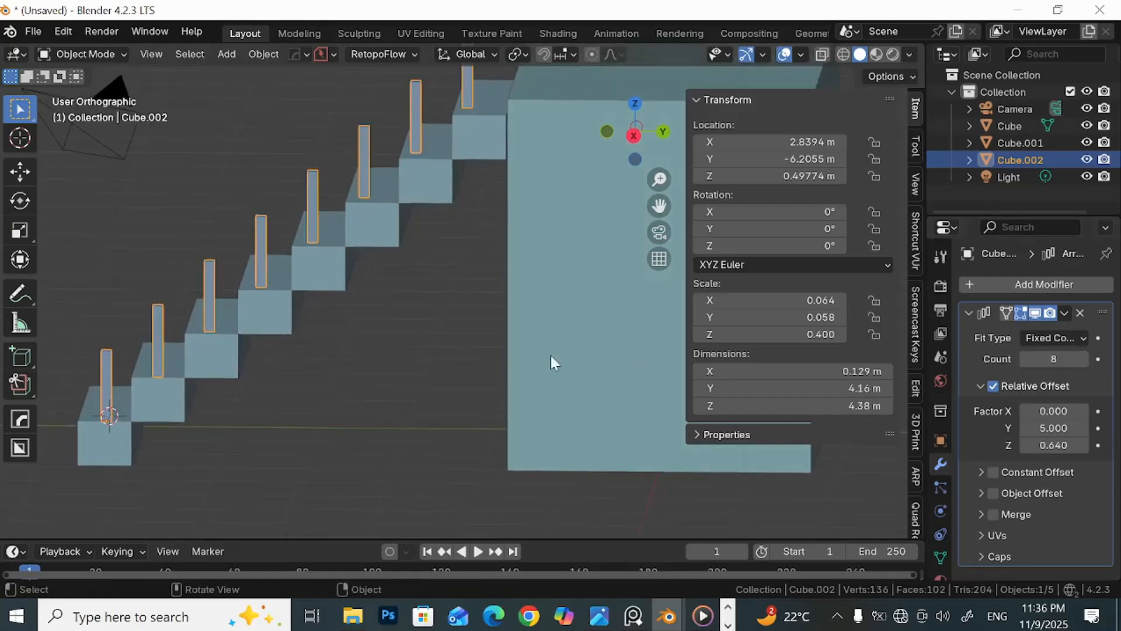
Step: Set the post array's relative offset Z factor to 0.63 so the posts follow the steps
middle_drag(551, 355, 440, 370)
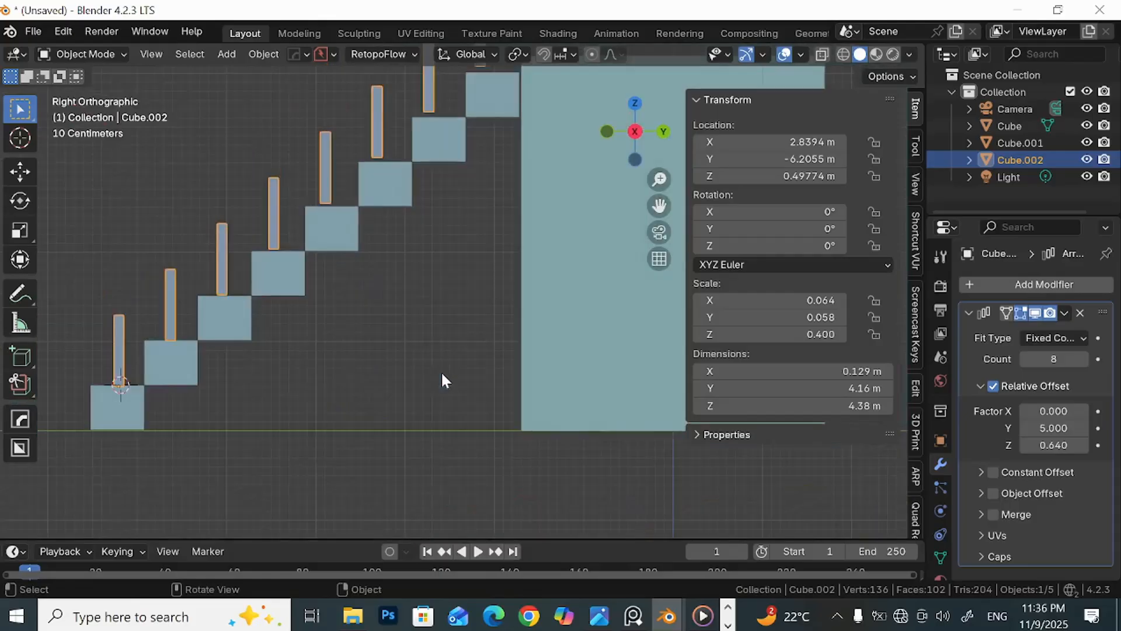
click(1025, 445)
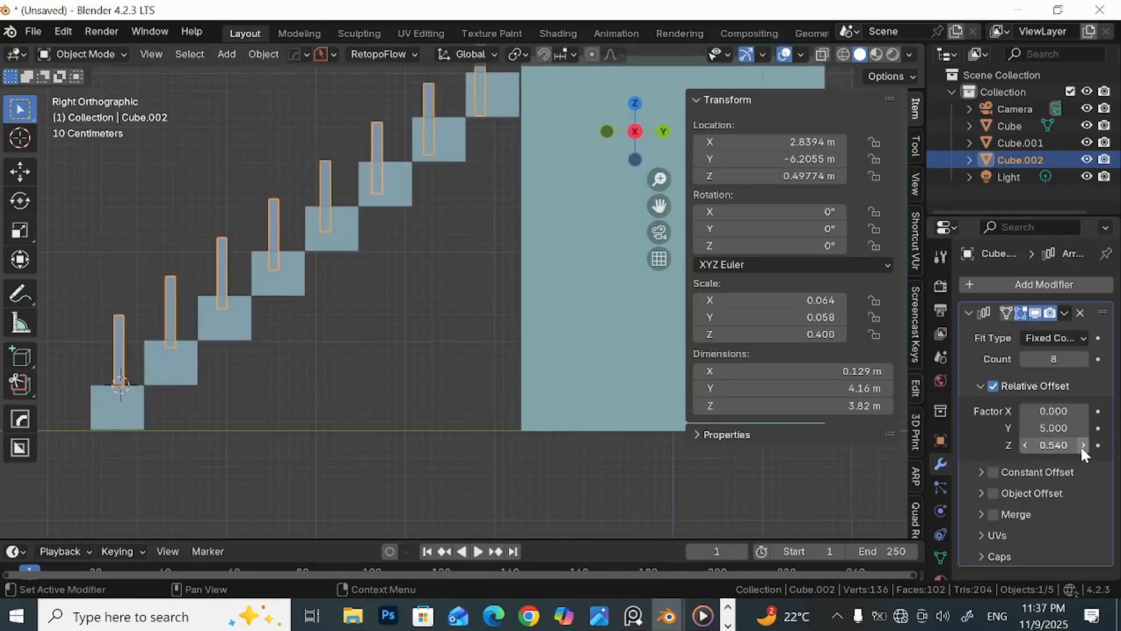
click(1081, 444)
click(1049, 446)
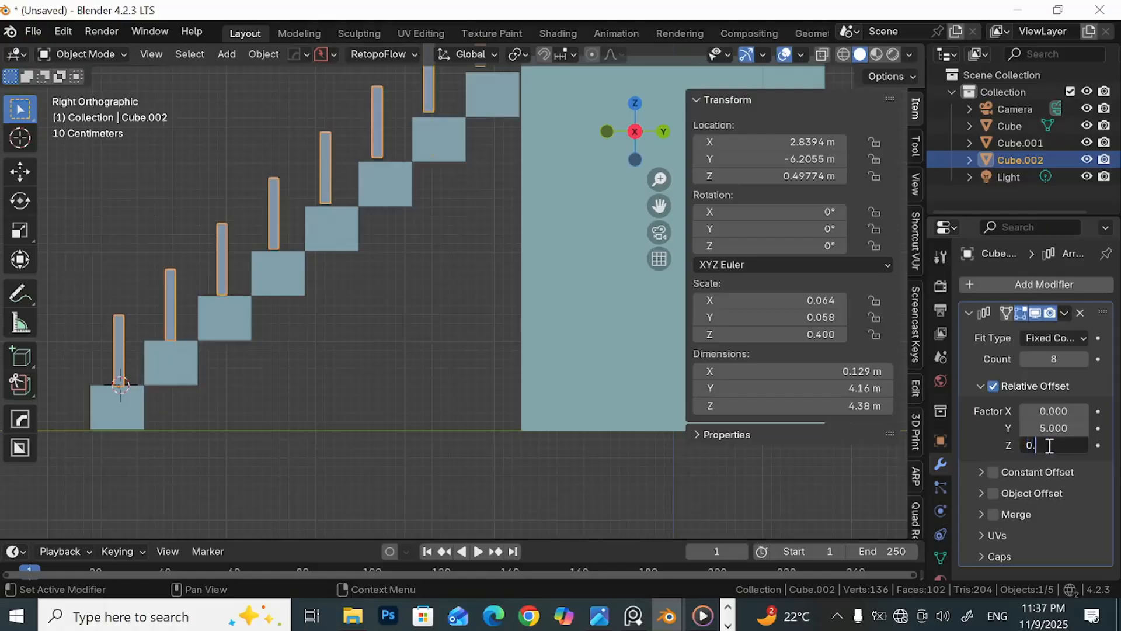
text(0.63)
key(Return)
Step: Add a new cube at the 3D cursor on the lowest step and scale it down uniformly to about 0.34 m
middle_drag(438, 371, 403, 394)
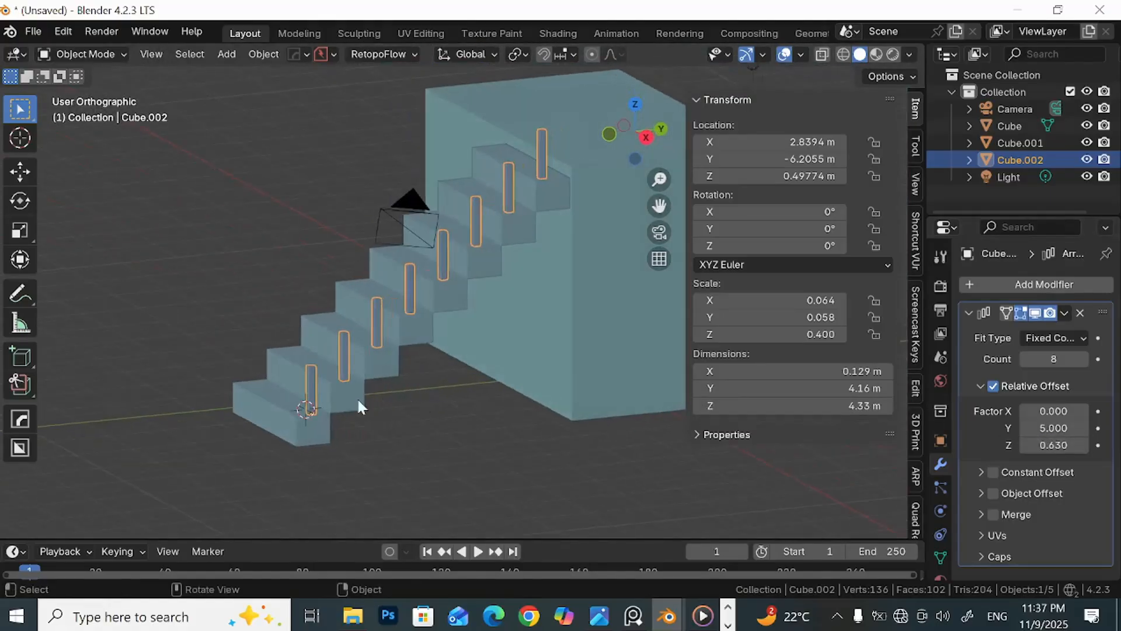
click(272, 406)
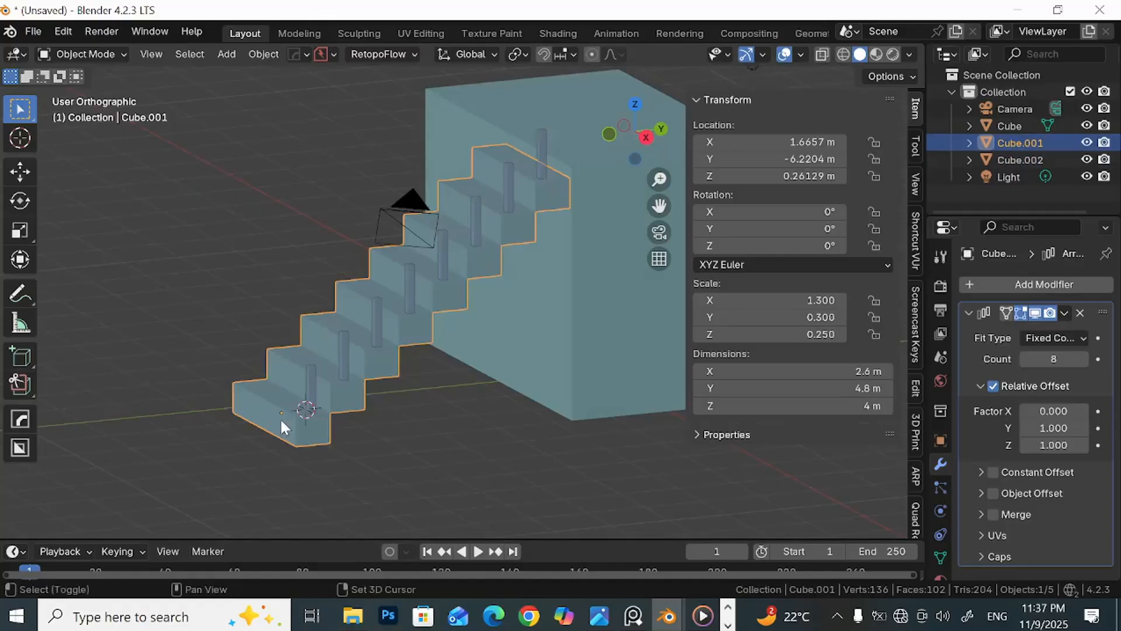
key(shift+a)
mouse_move(285, 249)
click(409, 284)
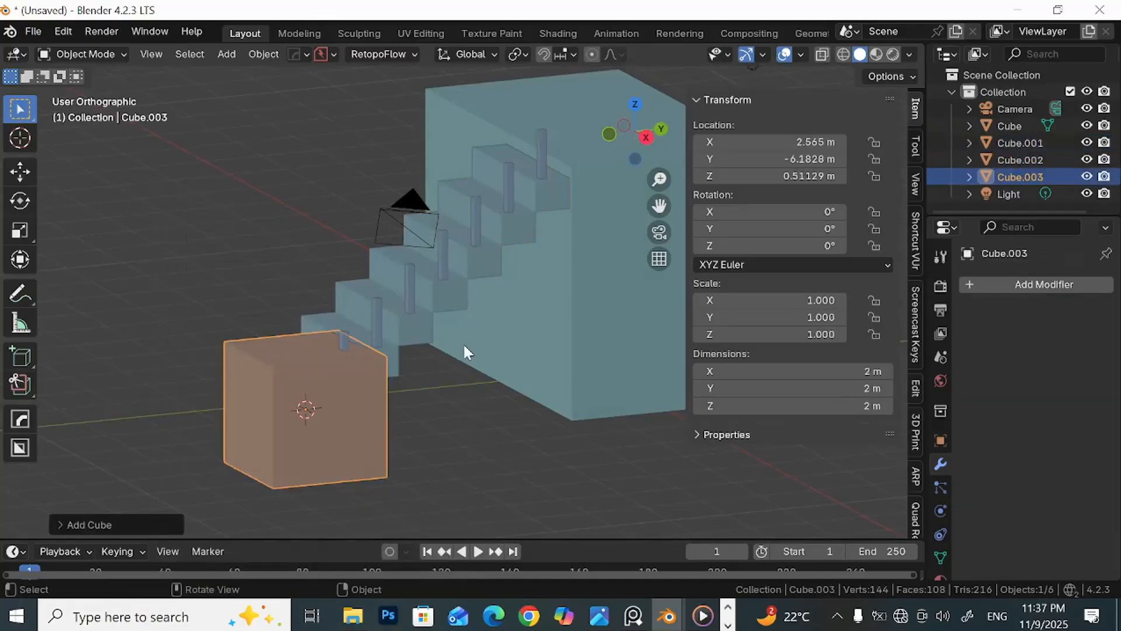
key(s)
click(327, 404)
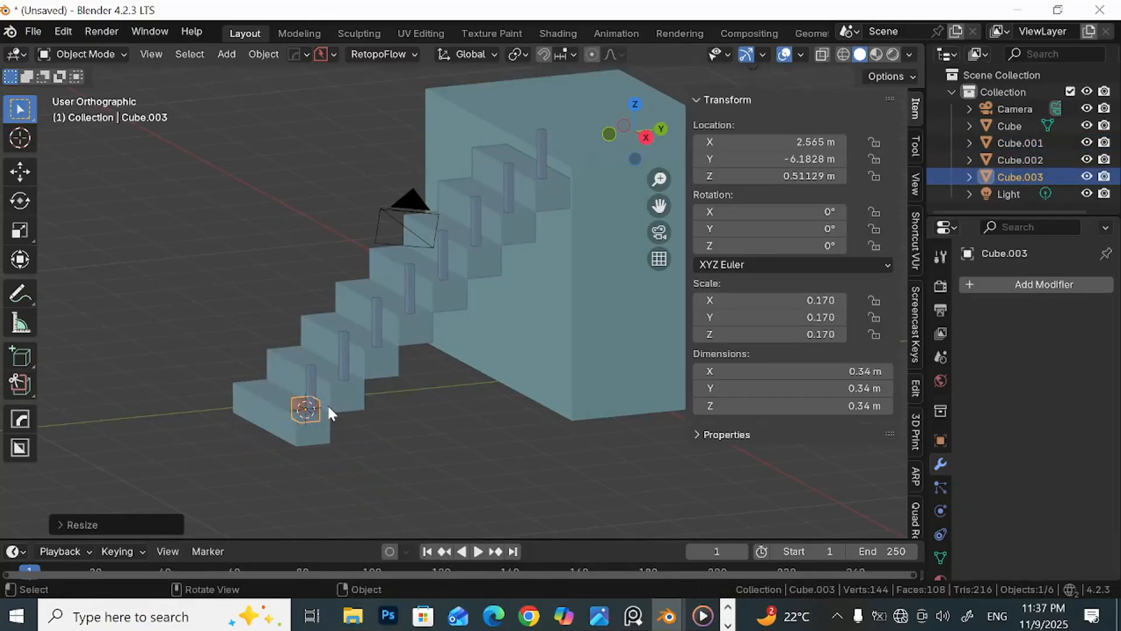
Step: Stretch the new cube along Z to about 8.76 m and thin it evenly in X and Y to about 0.227 m
key(s)
key(z)
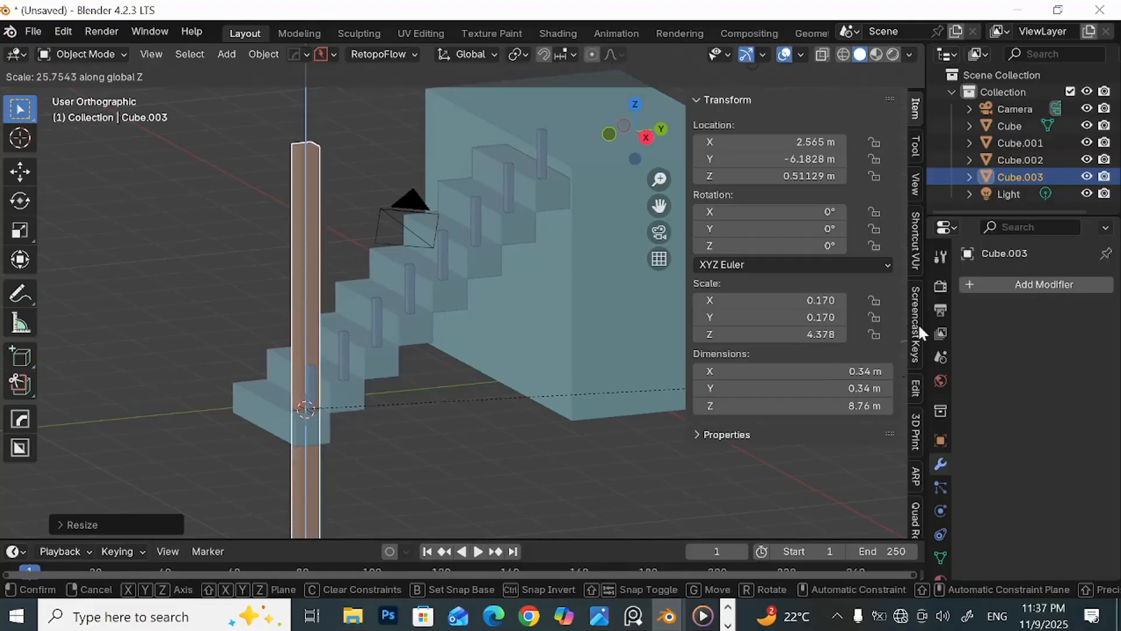
click(596, 319)
key(s)
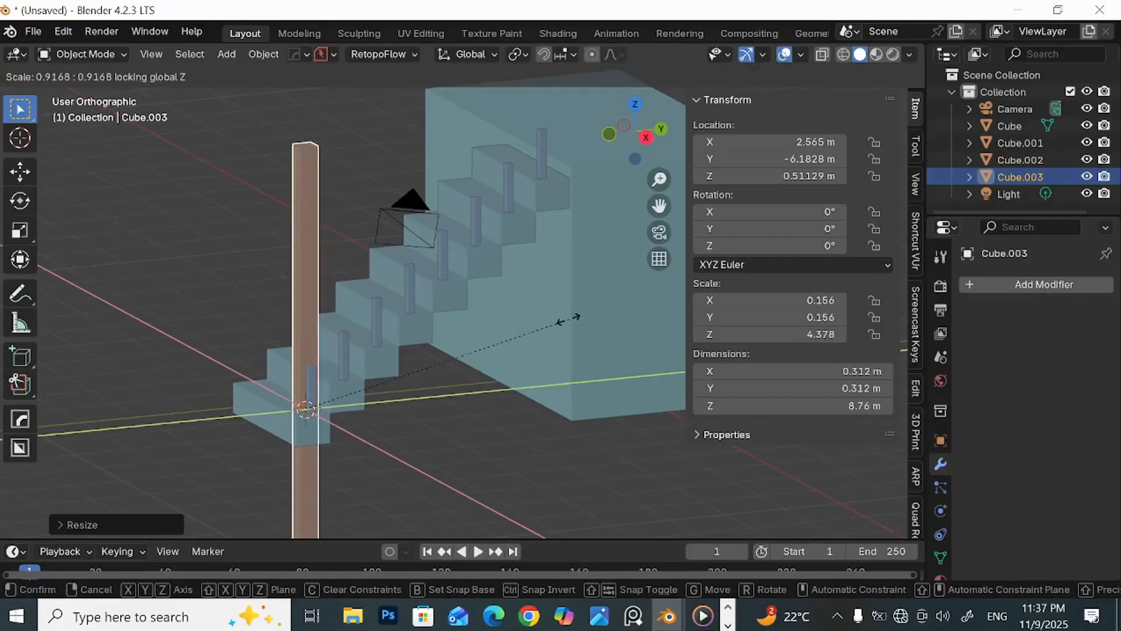
click(487, 317)
Step: Narrow the tall bar along X to about 0.156 m and shorten it along Z to about 5.58 m
middle_drag(487, 317, 503, 384)
key(s)
key(x)
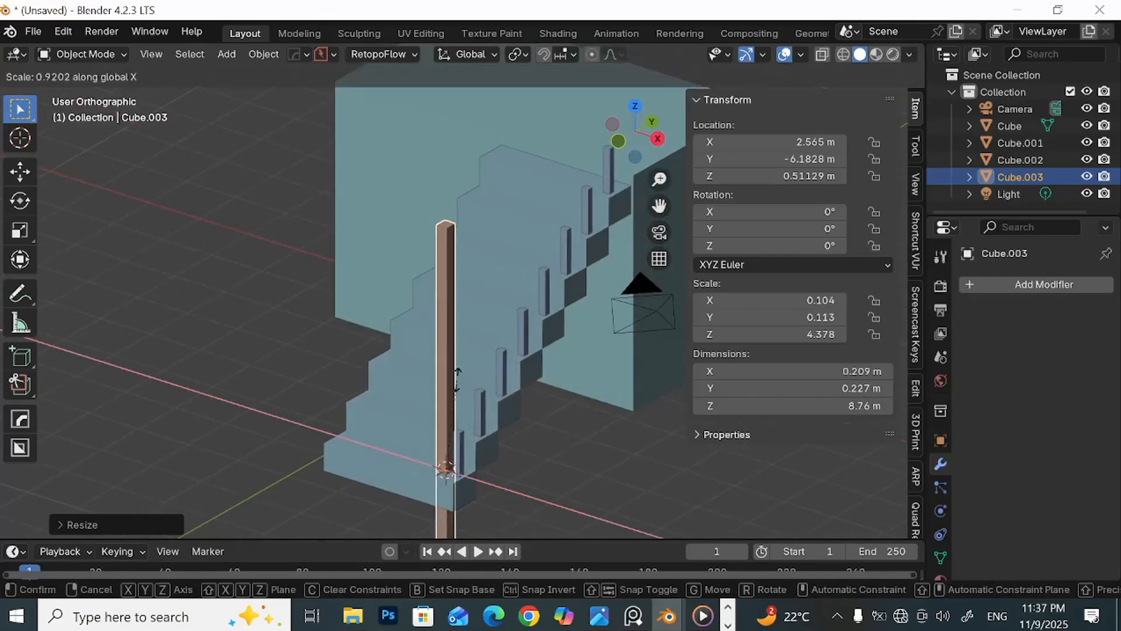
click(495, 403)
middle_drag(494, 403, 433, 338)
key(s)
key(z)
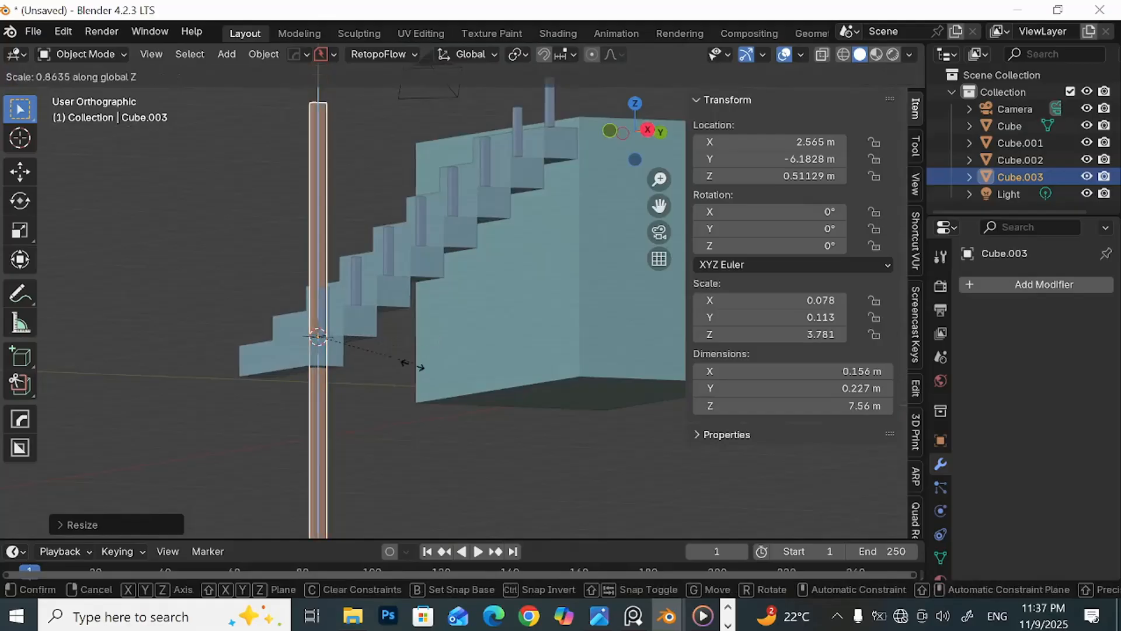
click(355, 401)
Step: Select the bar's bottom face in Edit Mode and set the object origin to that face
middle_drag(355, 400, 363, 379)
key(Tab)
click(457, 427)
click(364, 335)
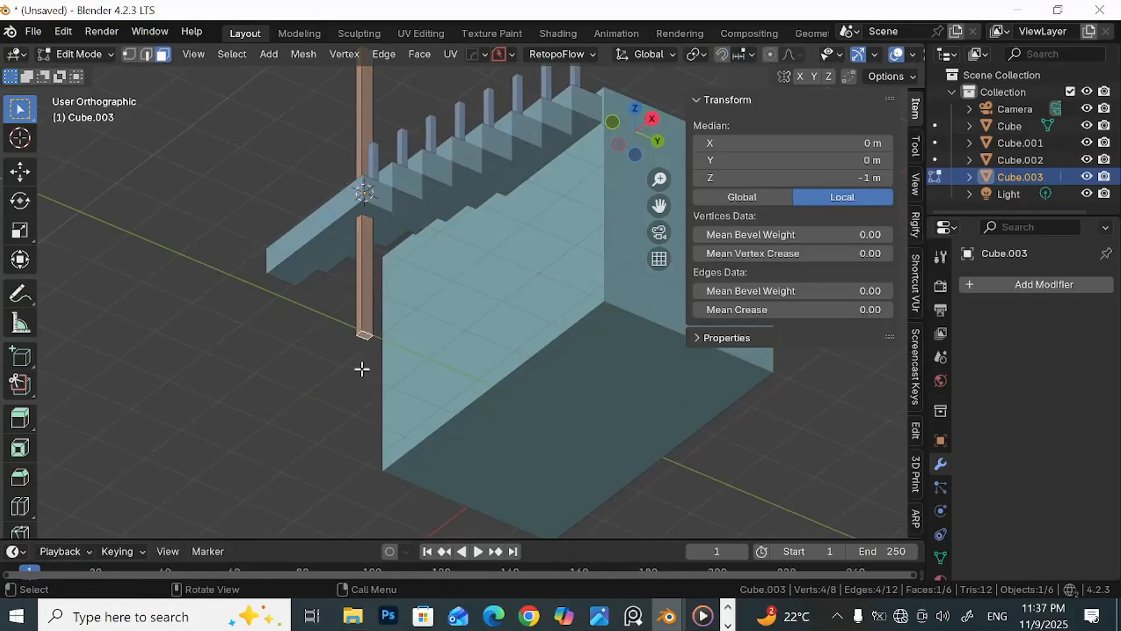
key(shift+s)
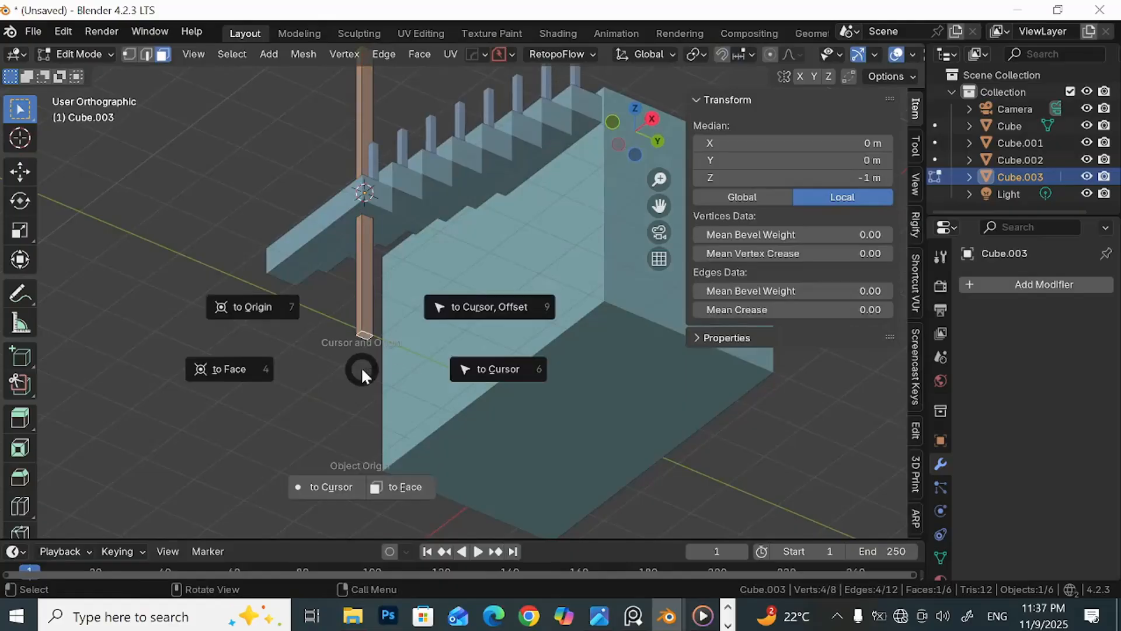
click(403, 488)
middle_drag(395, 446, 348, 472)
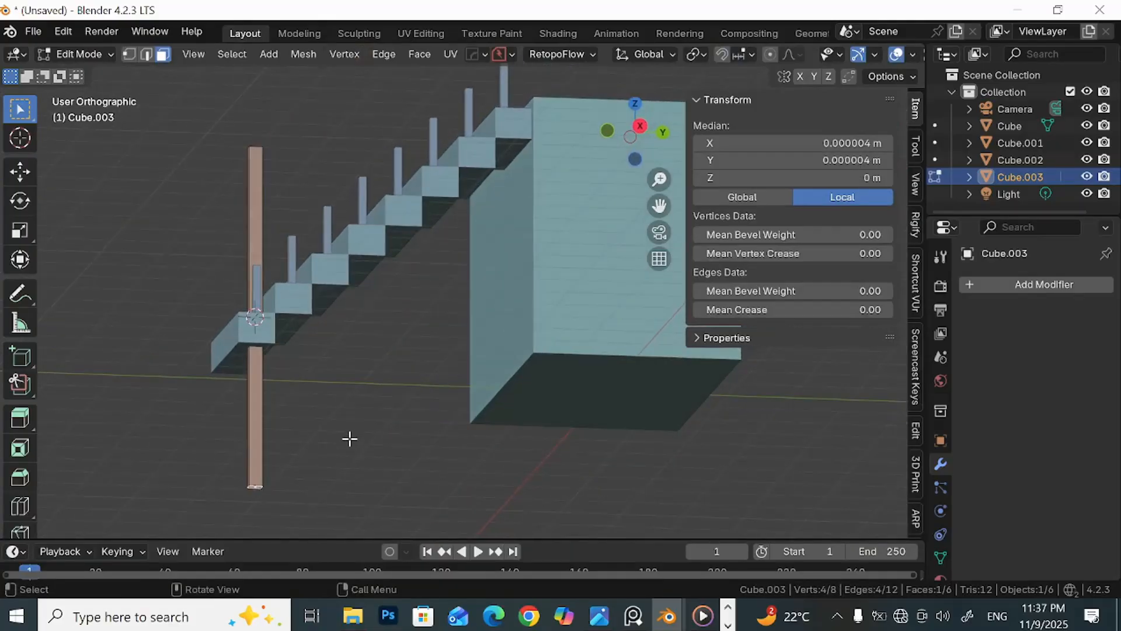
Step: In Object Mode and the right orthographic view, rotate the bar about its bottom origin to about -43.6° on X
key(KP_3)
key(r)
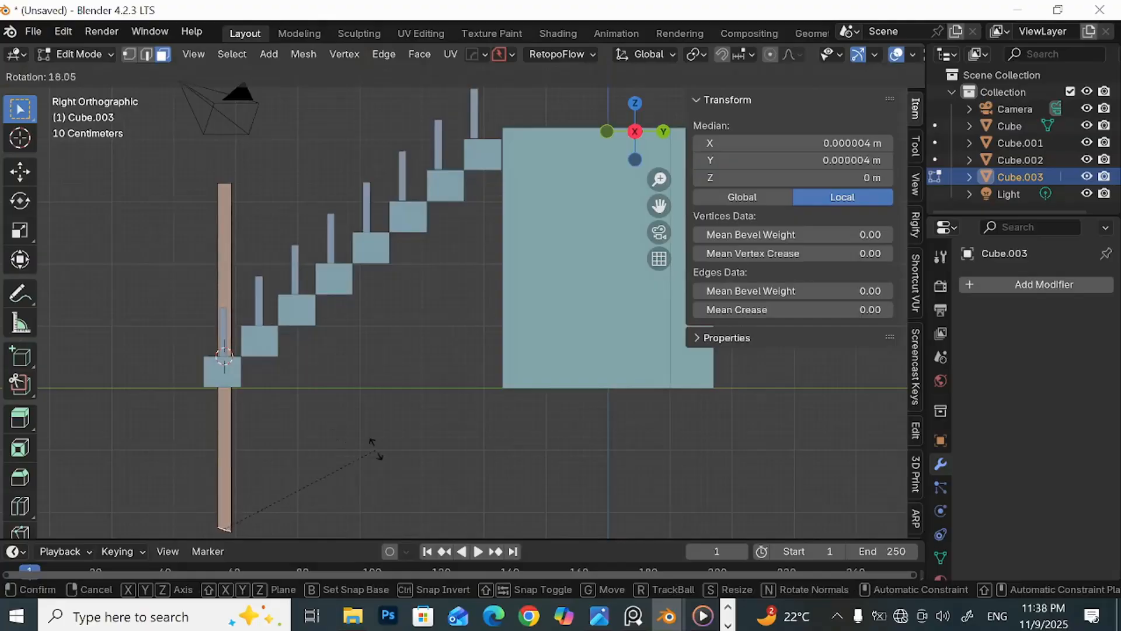
right_click(368, 424)
key(Tab)
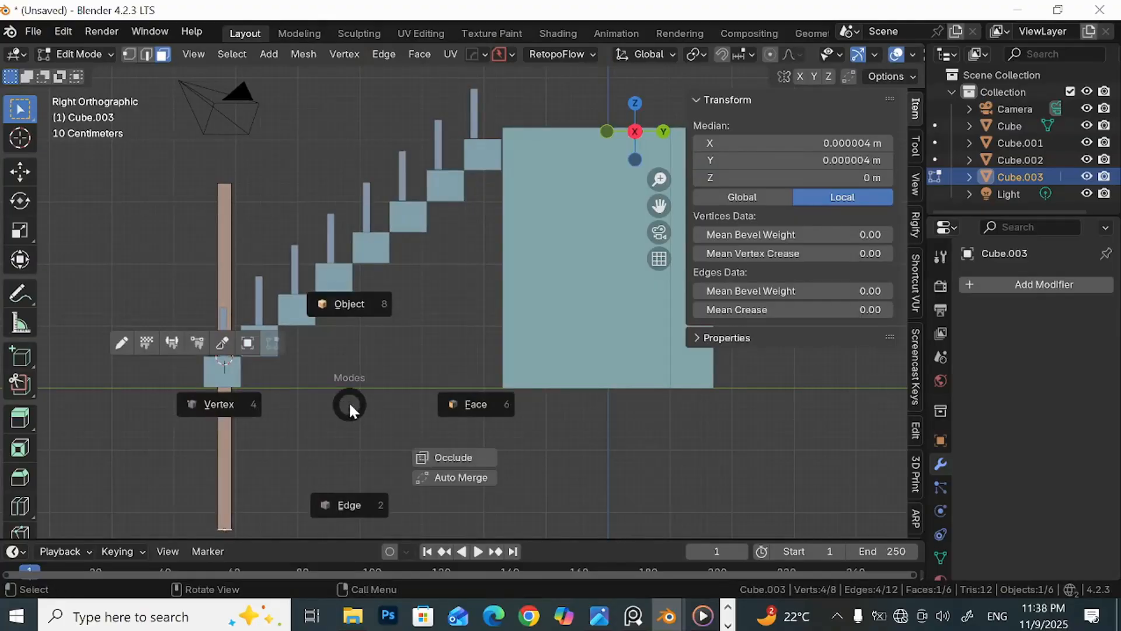
click(361, 303)
key(r)
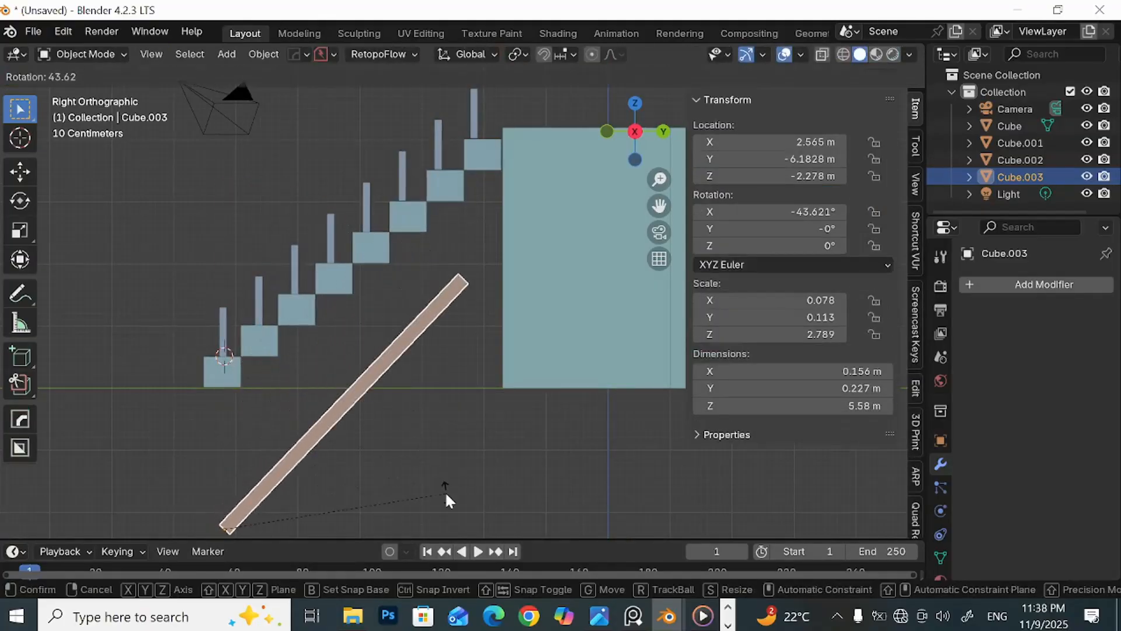
click(411, 460)
Step: Set the slanted bar on the post tops at about Y -6.306 m, Z 1.361 m, rotated to about -49.1° on X
key(g)
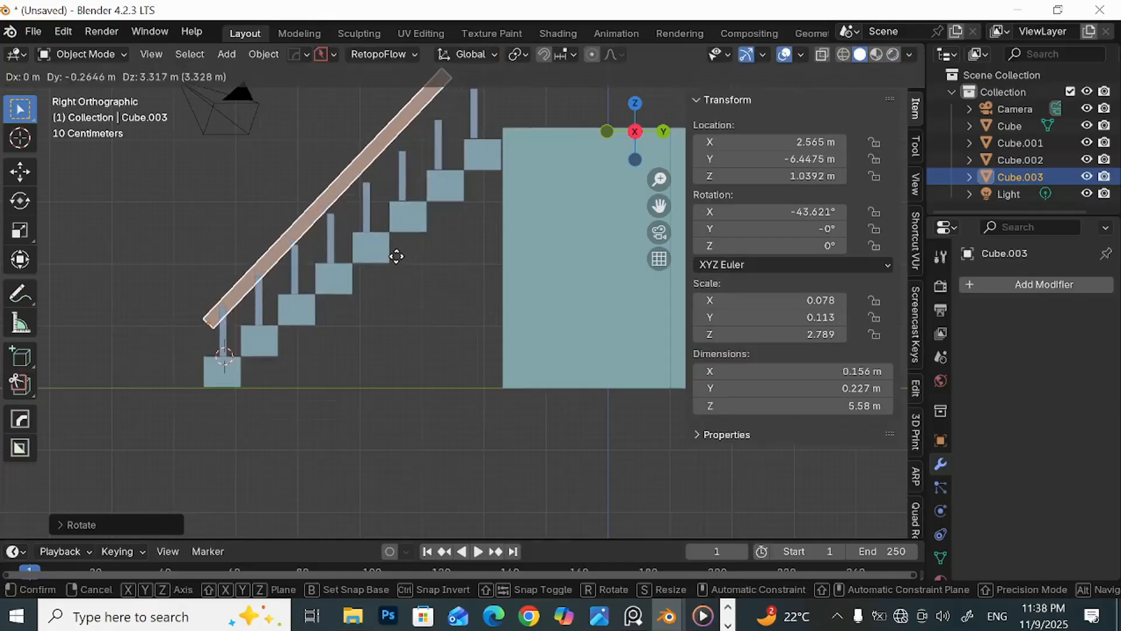
click(397, 248)
key(r)
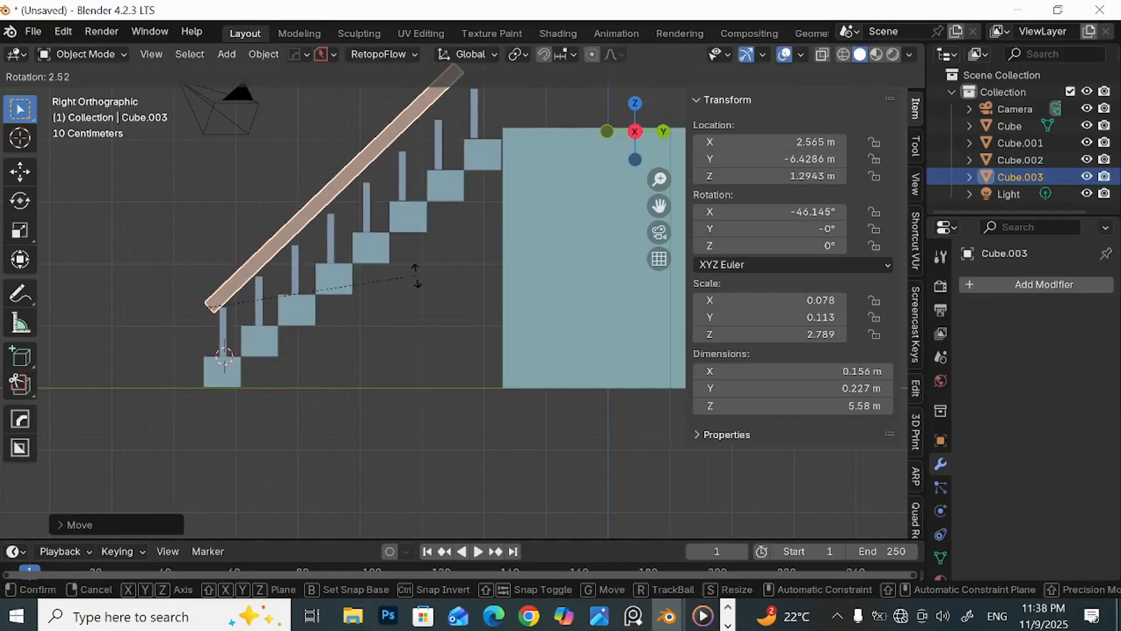
click(416, 283)
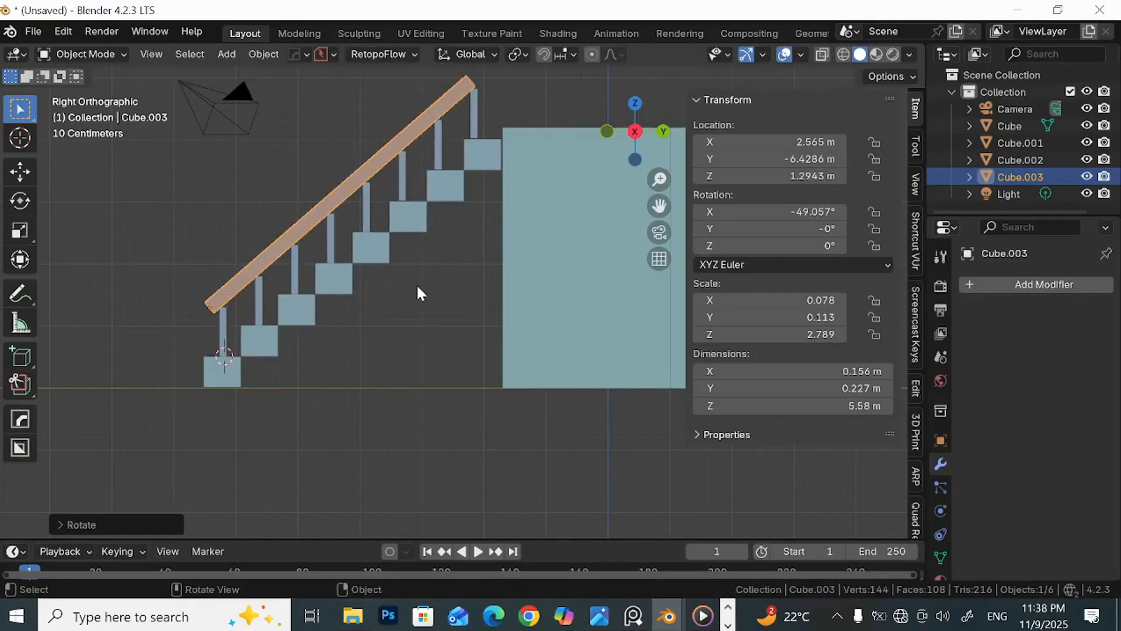
key(g)
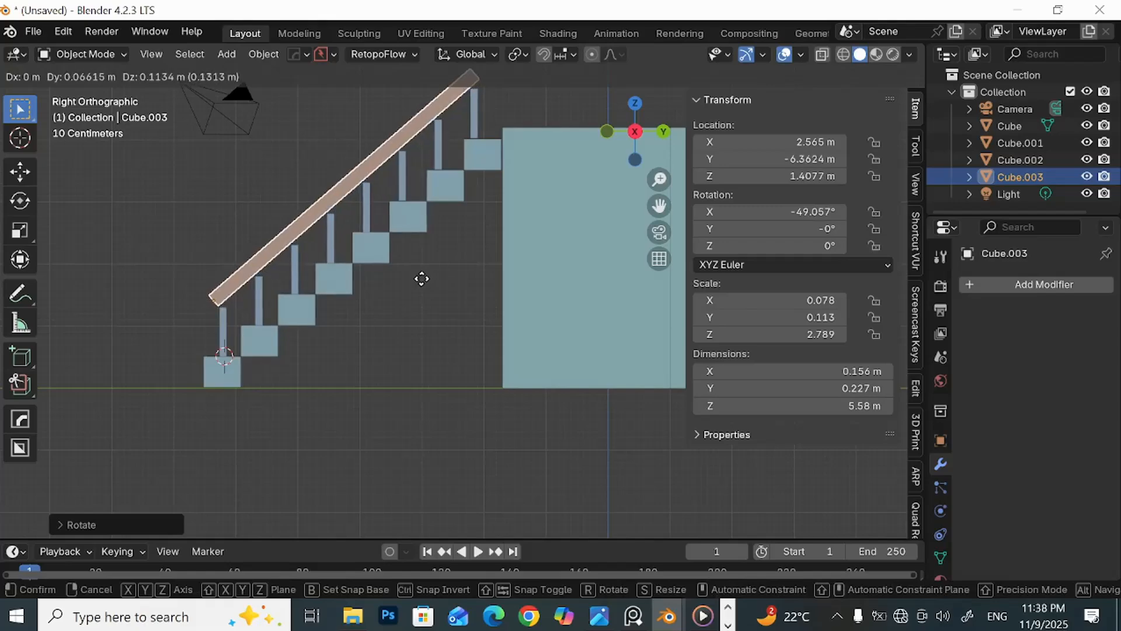
click(425, 282)
Step: In the front orthographic view, move the handrail along X to about 2.838 m so it lines up with the posts
middle_drag(424, 282, 465, 328)
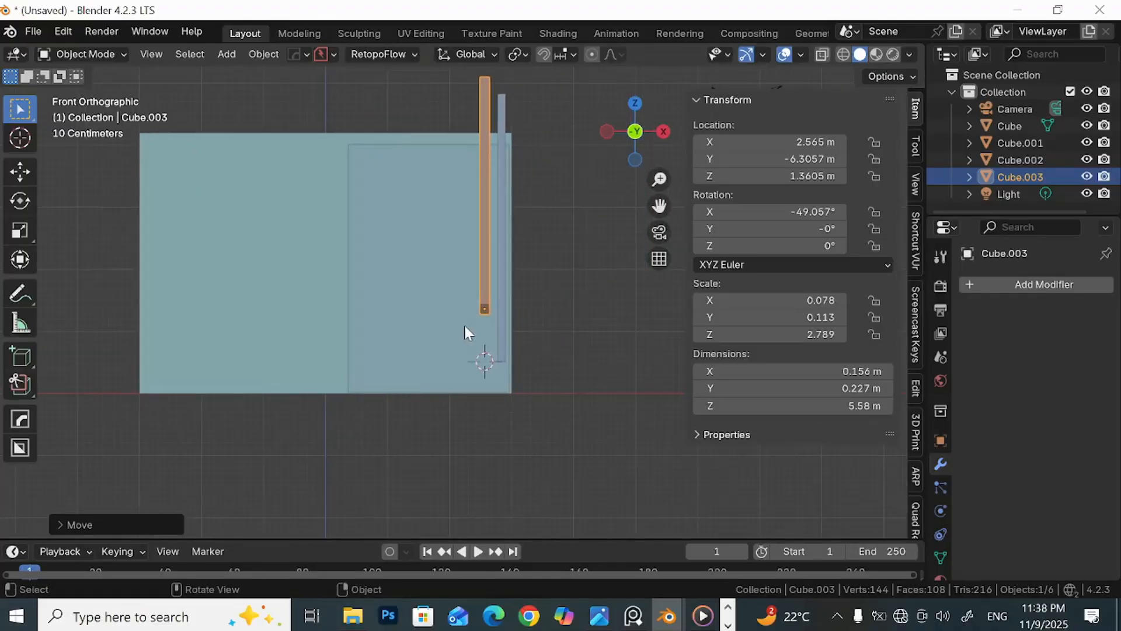
key(g)
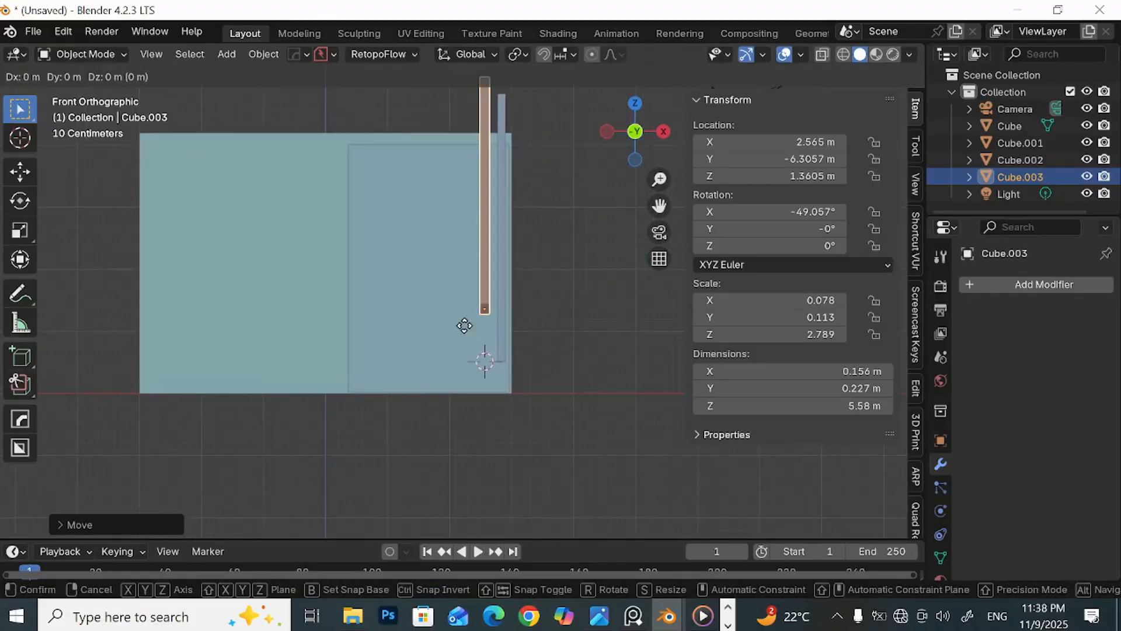
click(464, 325)
key(g)
key(x)
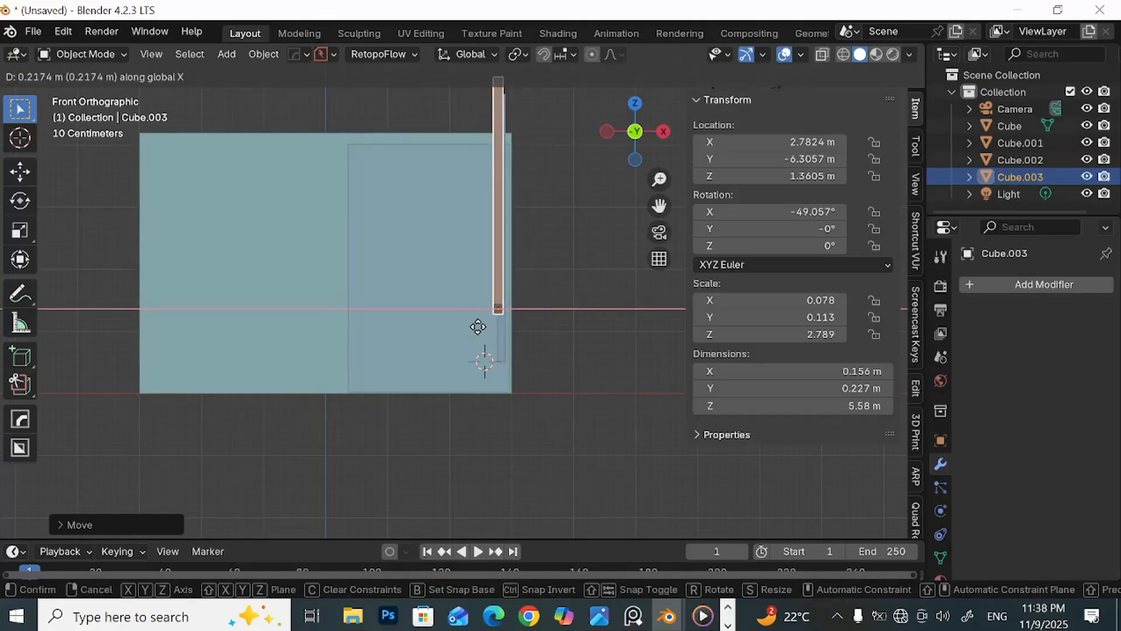
click(480, 330)
scroll(480, 329, up, 2)
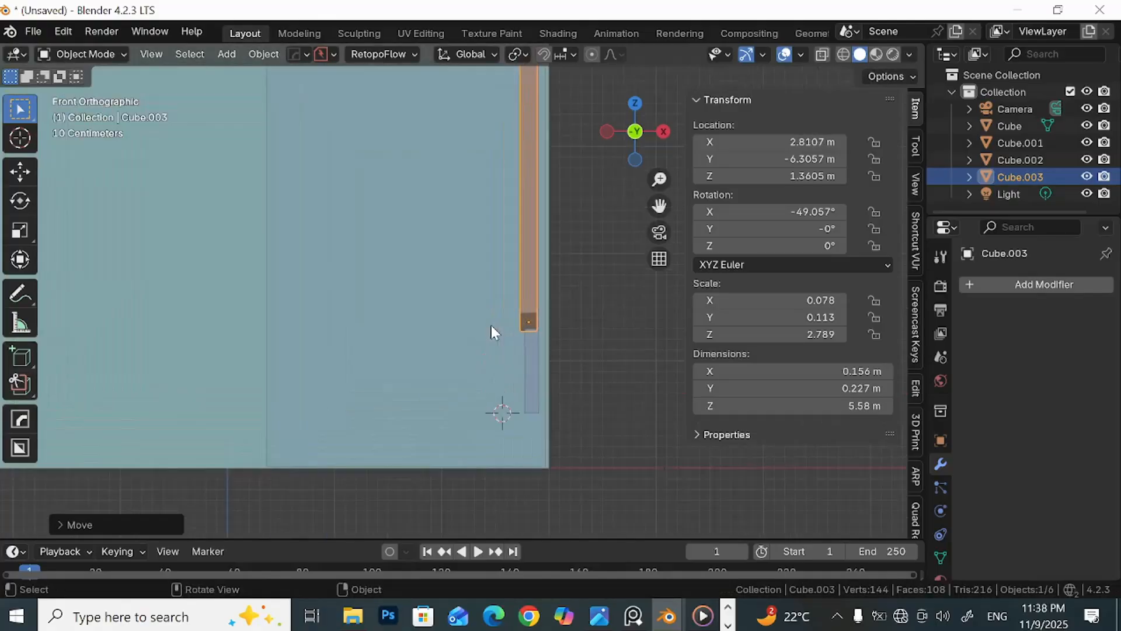
key(g)
key(x)
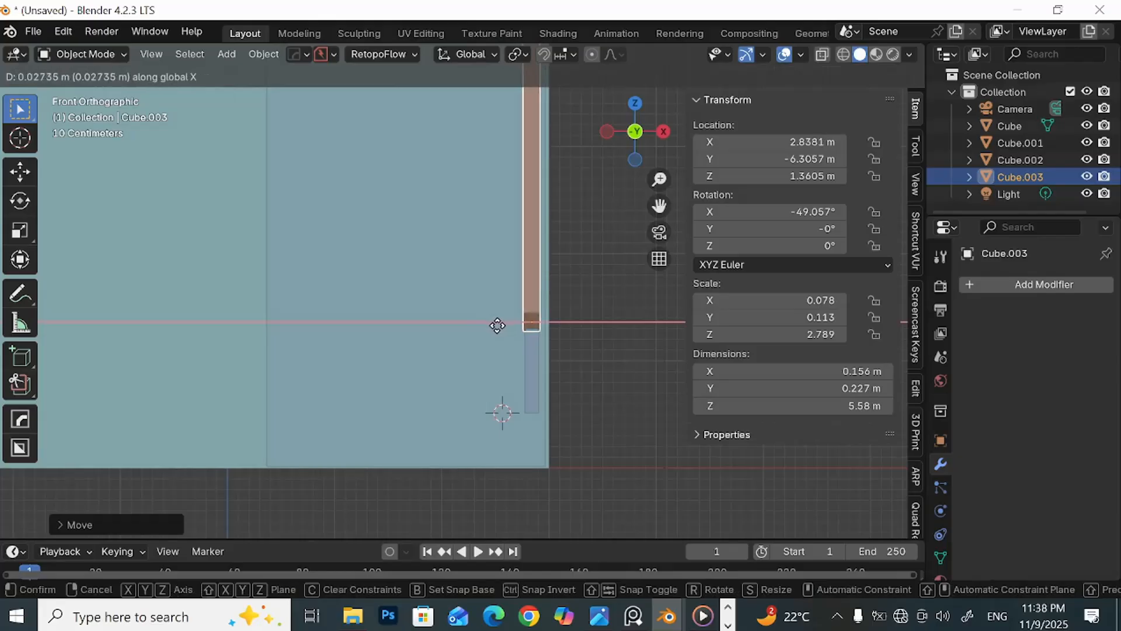
click(552, 330)
Step: Select the handrail and its posts together with the camera, leaving the stairs and the block out of the selection
middle_drag(553, 325, 390, 320)
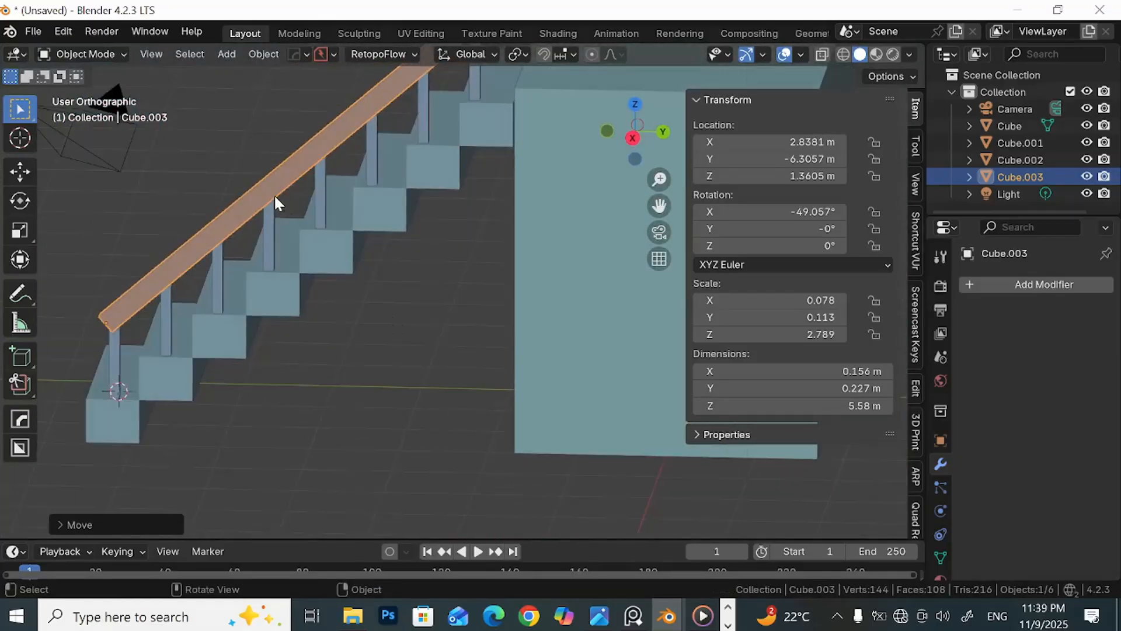
middle_drag(274, 193, 293, 224)
scroll(295, 232, down, 3)
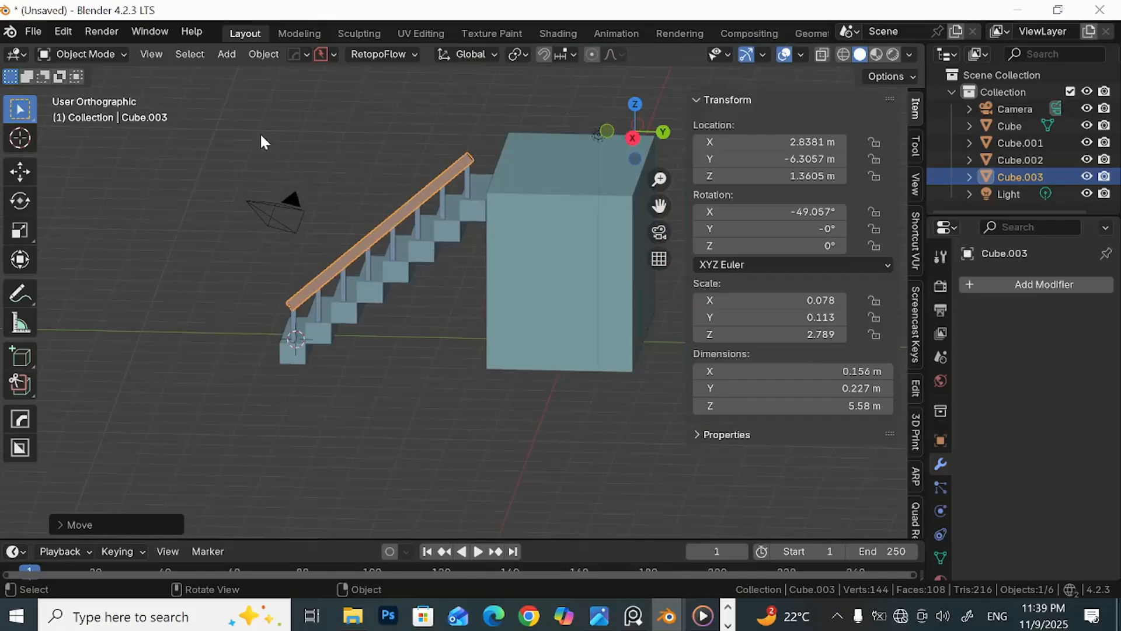
drag(261, 136, 461, 327)
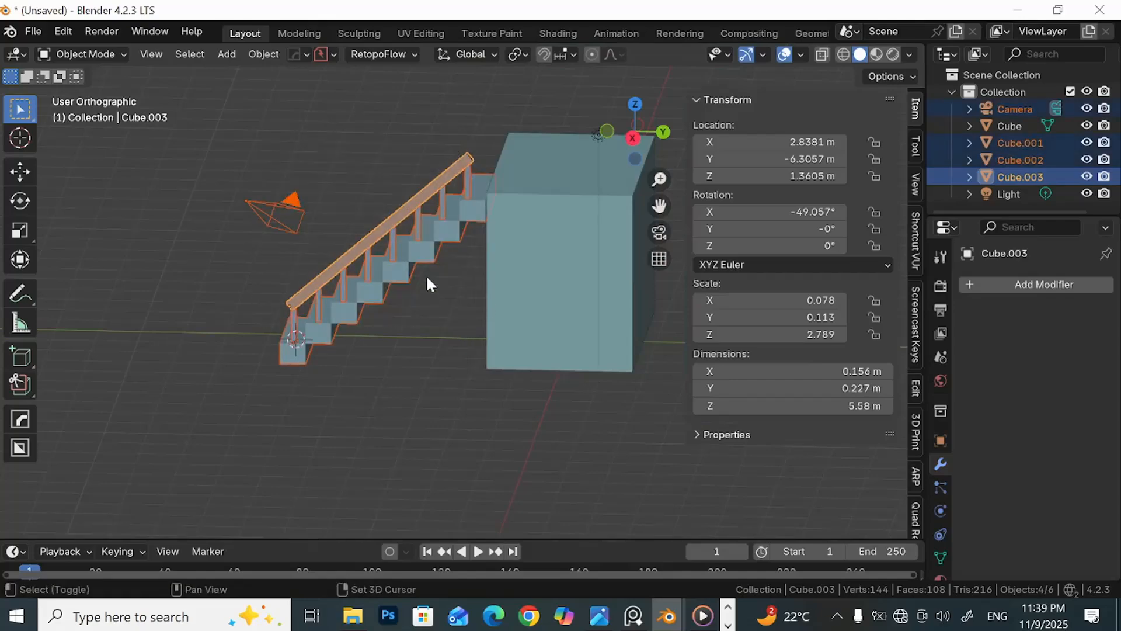
shift+click(454, 228)
shift+click(448, 251)
middle_drag(447, 267, 634, 296)
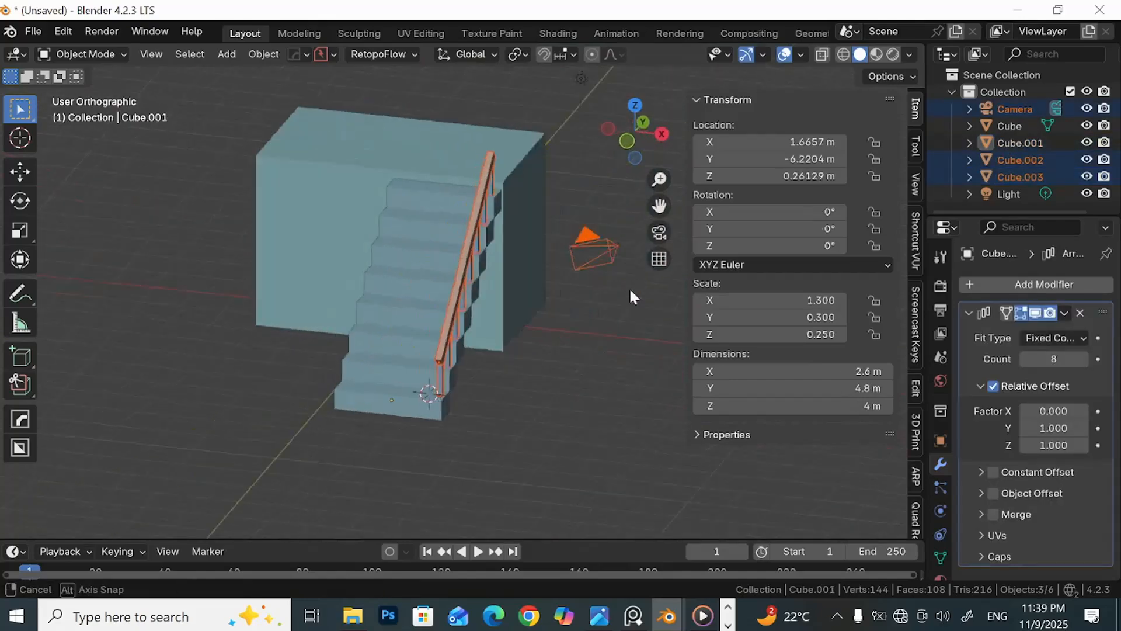
key(shift+d)
key(x)
key(1)
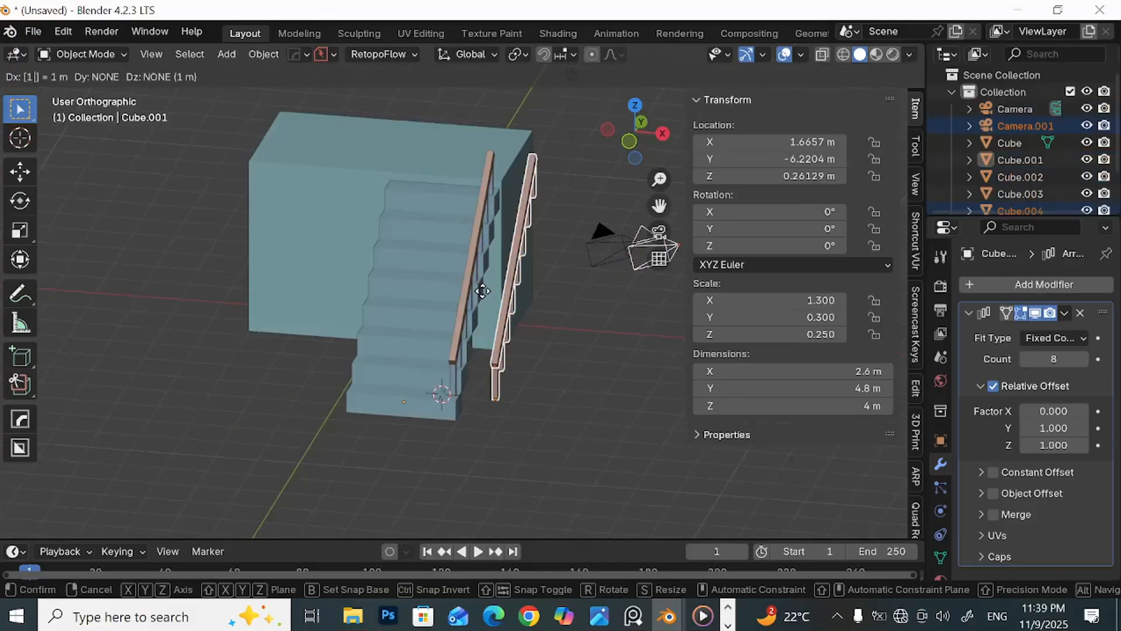
key(1)
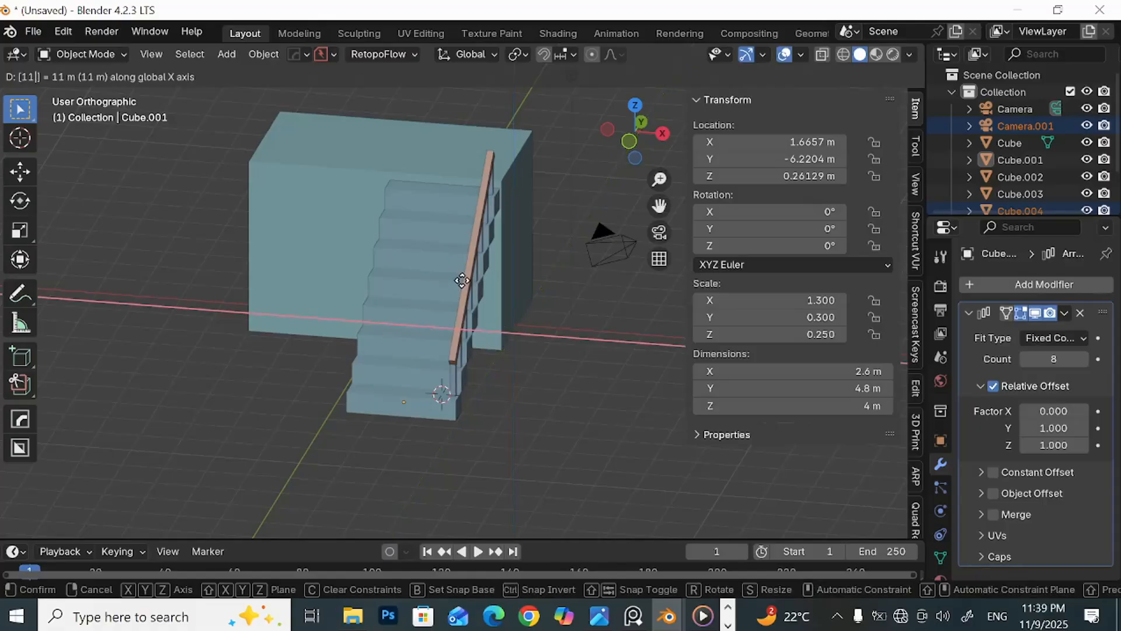
key(Escape)
Step: In the front orthographic view, duplicate the selected railing and camera about -2.4 m along X to the stairs' opposite side, then clear the selection
middle_drag(461, 279, 472, 282)
key(KP_1)
key(shift+d)
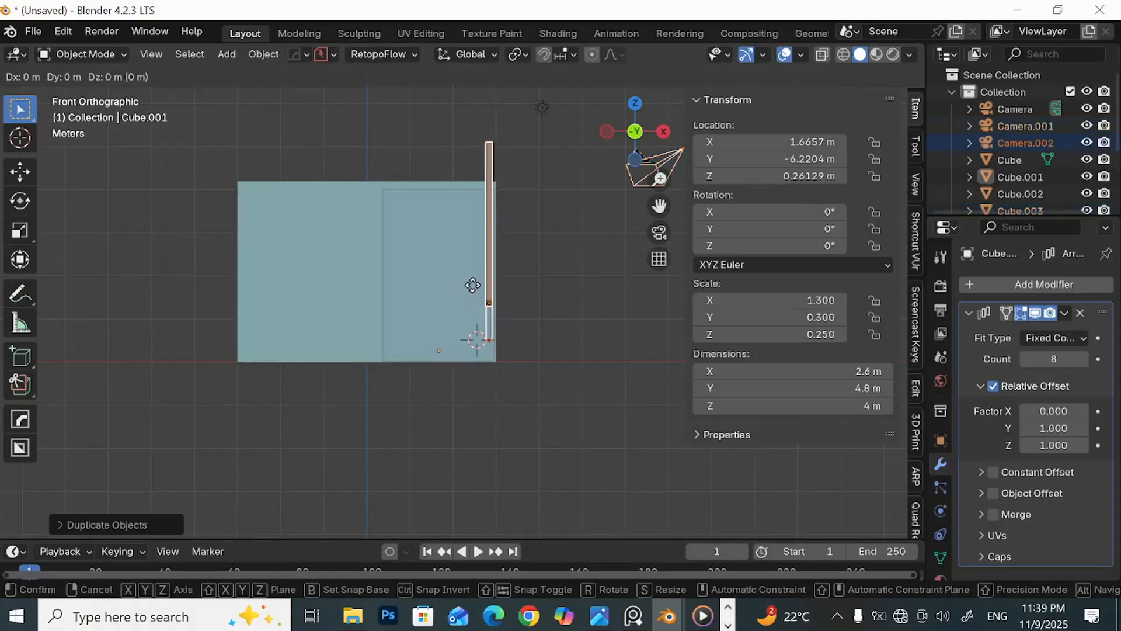
key(x)
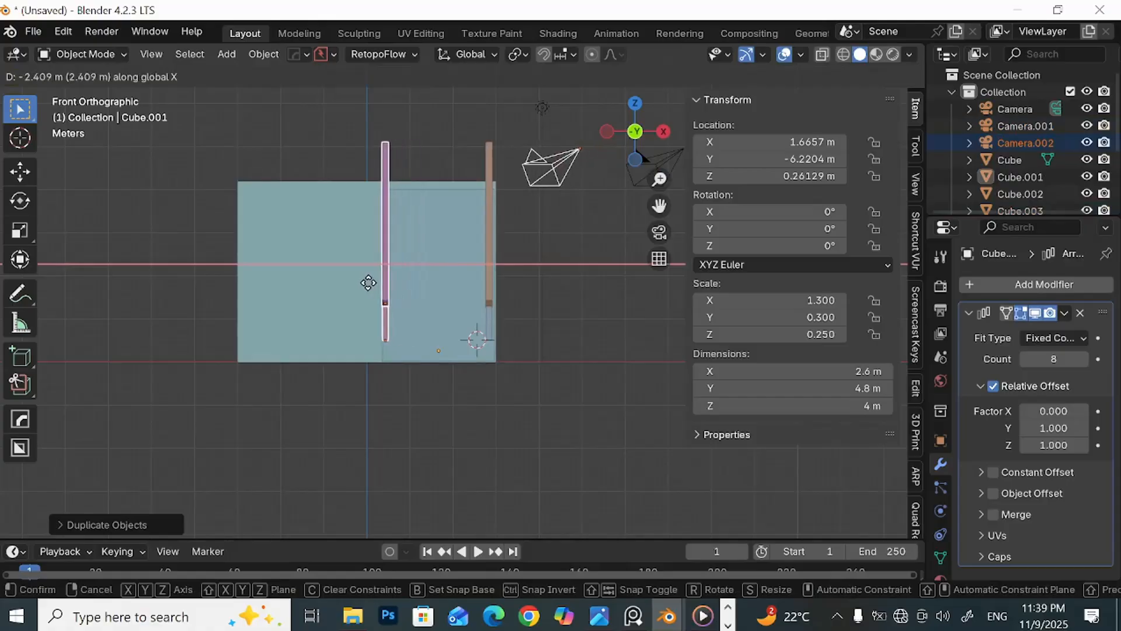
click(370, 283)
middle_drag(496, 289, 323, 341)
click(326, 343)
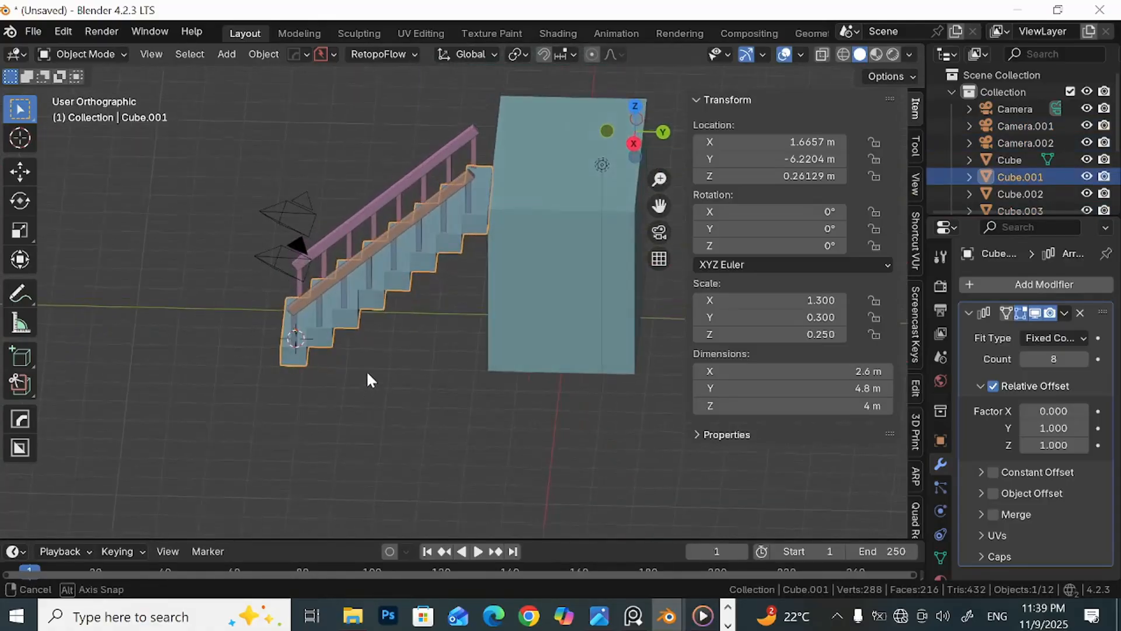
click(405, 354)
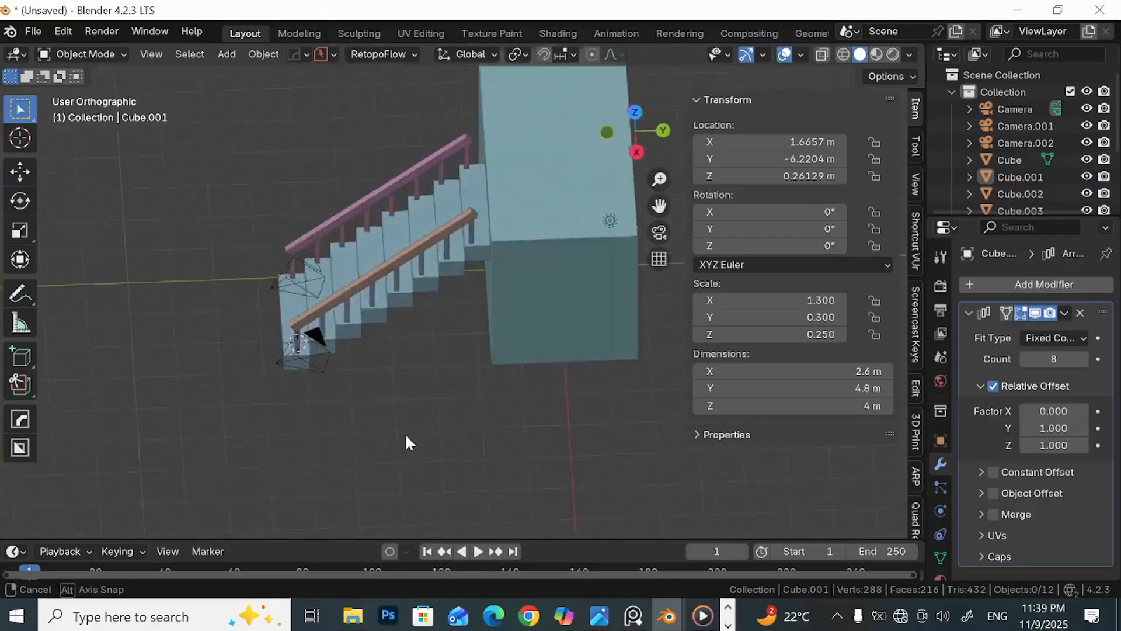